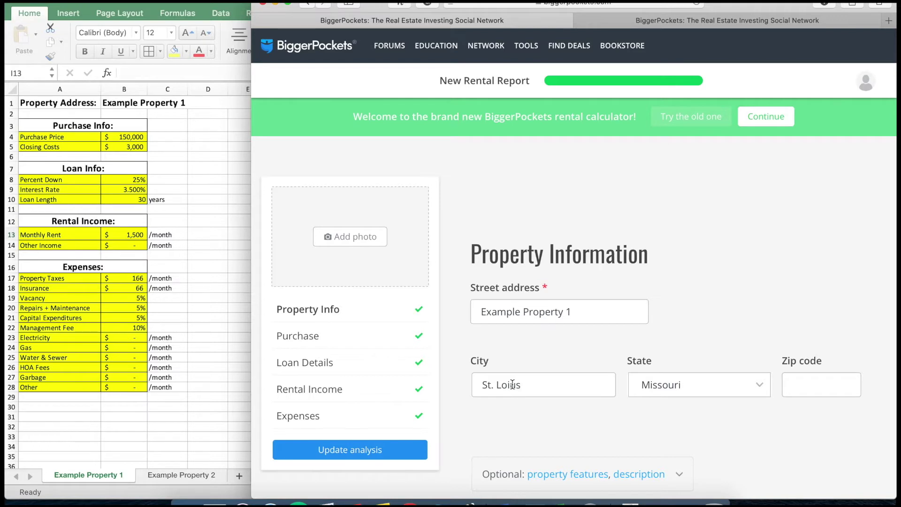
Correct the property's city to St. Louis in the rental report's property information.
left_click(515, 385)
key("BackSpace")
key("BackSpace")
type("ui")
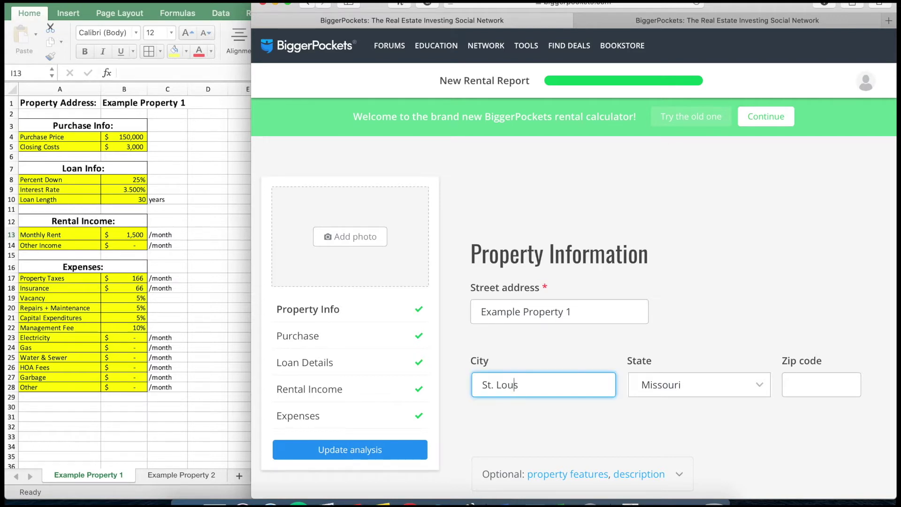
Check the report's purchase price, closing costs and loan details against the inputs in the Example Property 1 sheet.
scroll(707, 395, "down", 10)
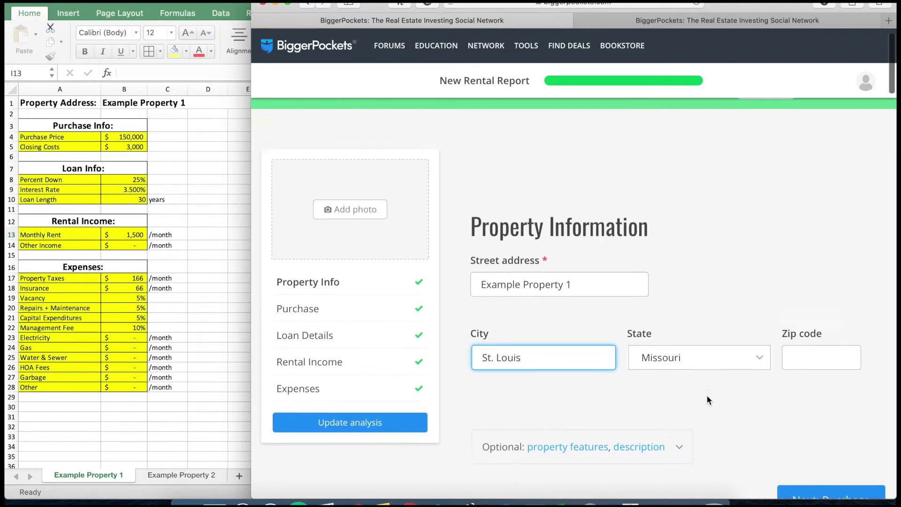
scroll(658, 355, "down", 1)
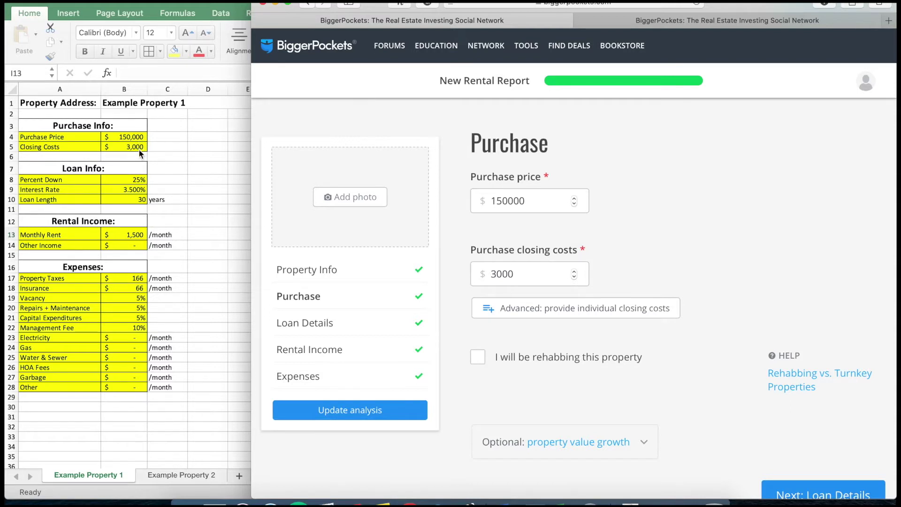
scroll(517, 312, "down", 8)
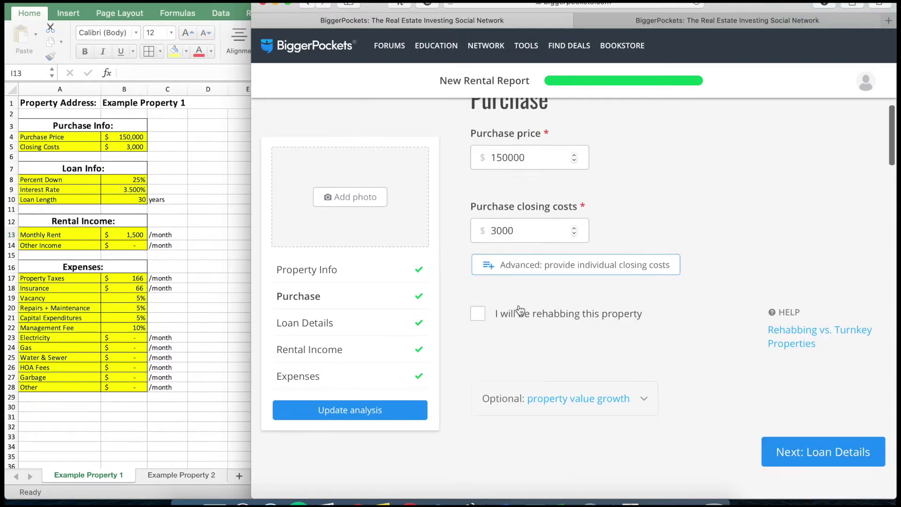
scroll(520, 310, "down", 4)
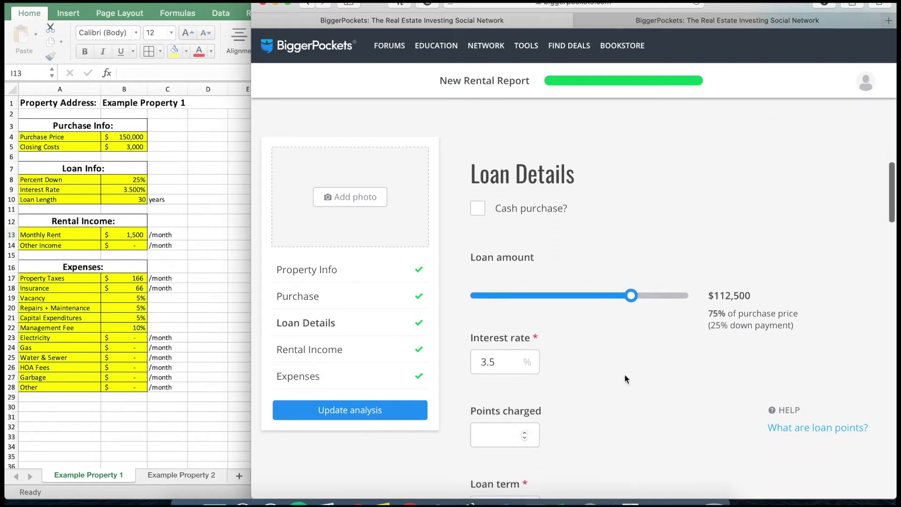
scroll(624, 373, "down", 3)
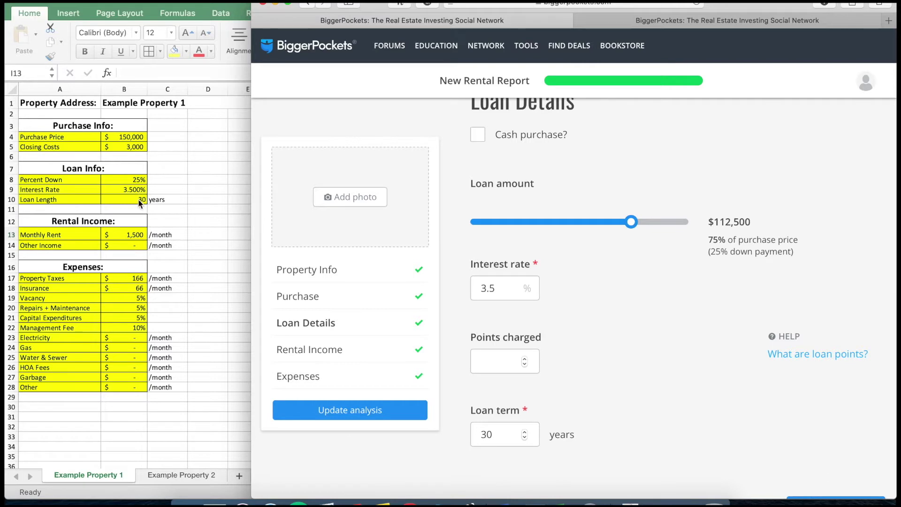
scroll(586, 361, "down", 3)
scroll(590, 365, "down", 5)
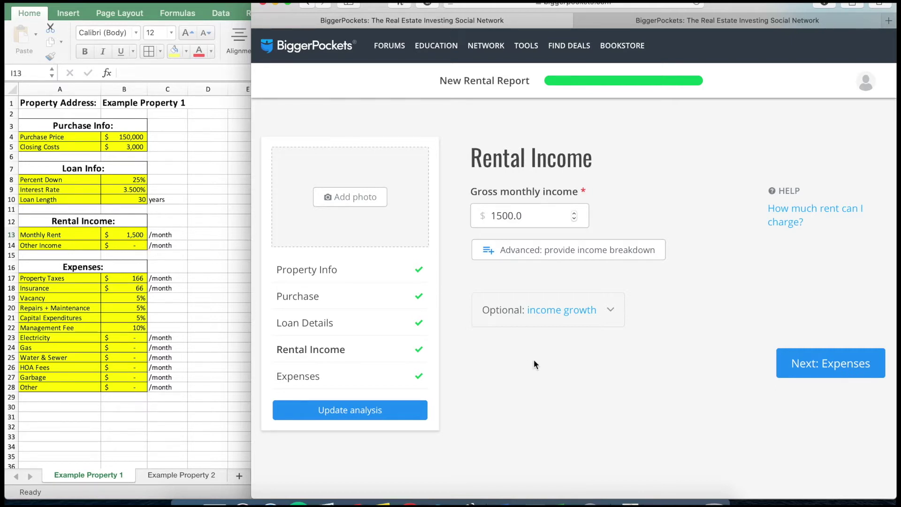
Check the report's gross monthly income and expense entries against the inputs in the Example Property 1 sheet.
scroll(534, 359, "down", 2)
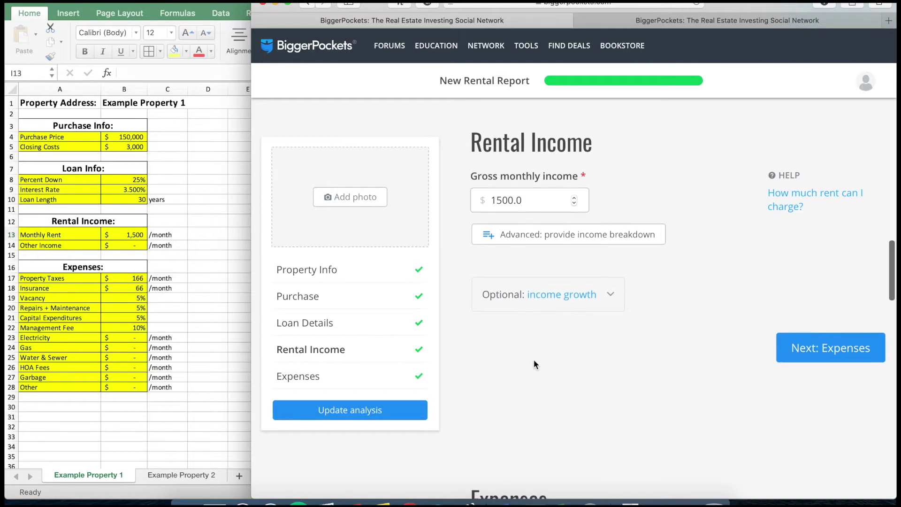
scroll(534, 360, "down", 10)
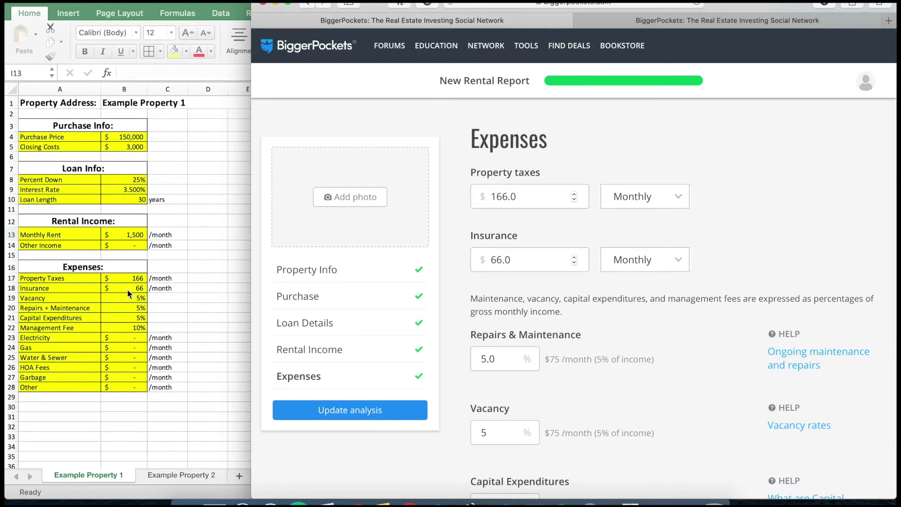
scroll(615, 334, "down", 5)
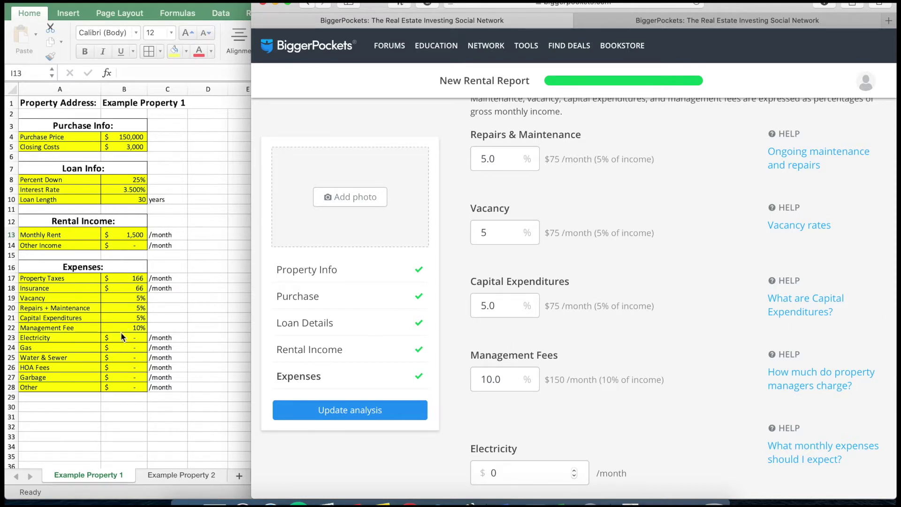
scroll(520, 395, "down", 6)
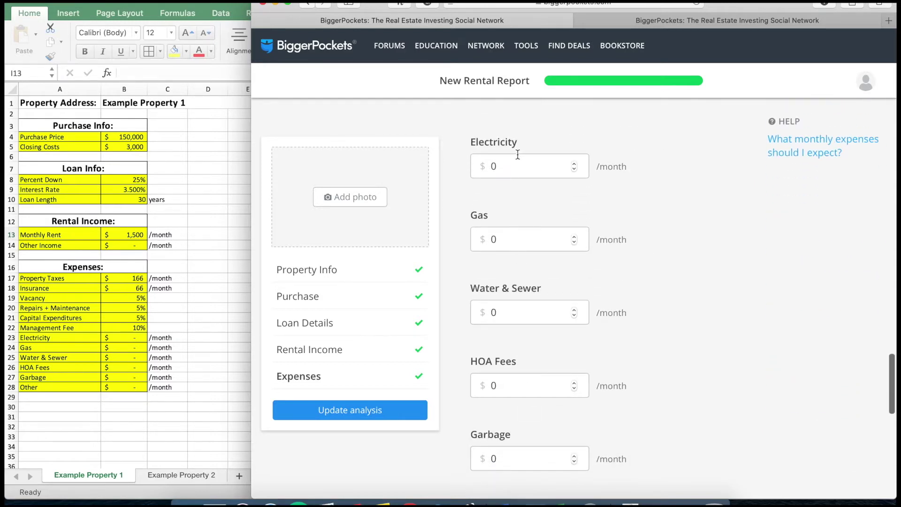
scroll(521, 298, "down", 3)
scroll(525, 364, "down", 2)
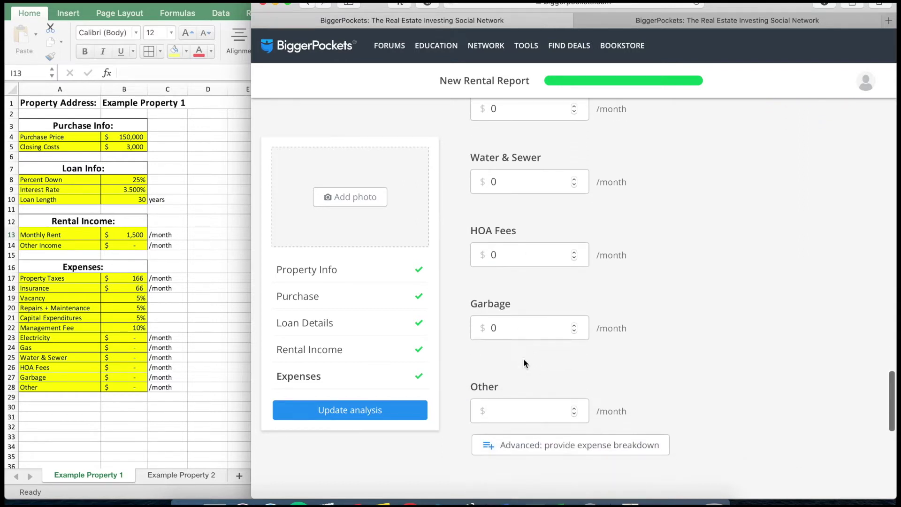
Update the rental analysis and view the resulting cash flow and mortgage figures for Example Property 1.
scroll(524, 360, "down", 2)
scroll(526, 364, "down", 5)
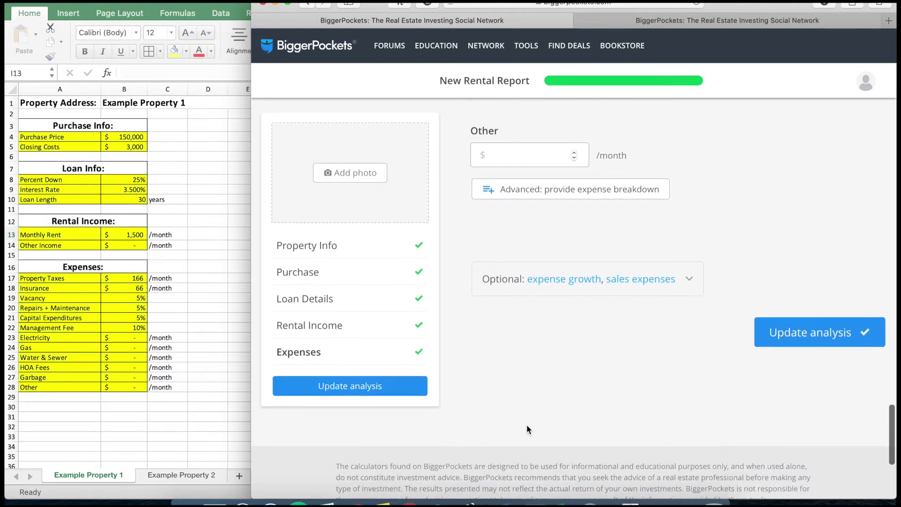
left_click(800, 334)
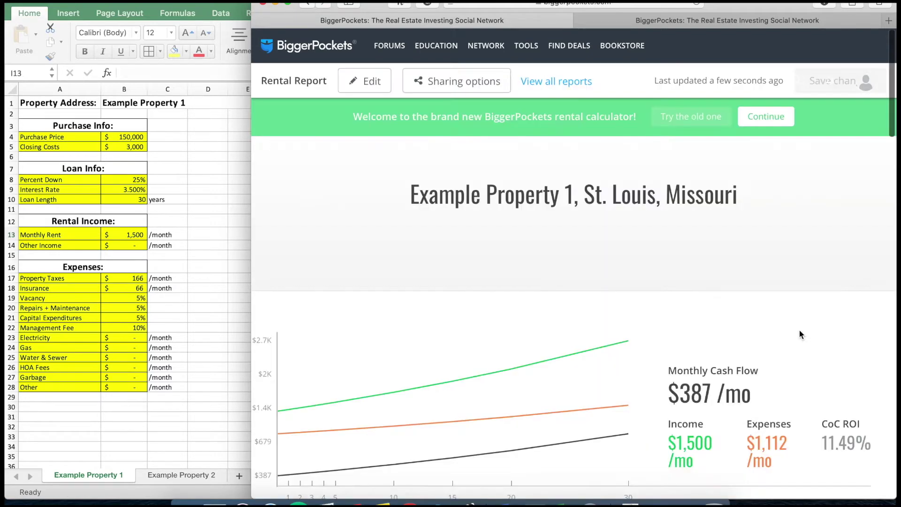
scroll(630, 309, "down", 4)
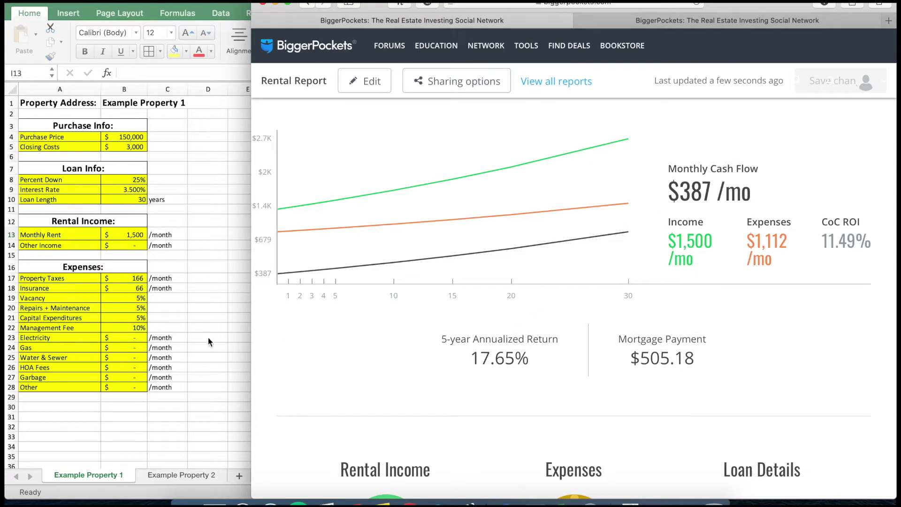
Switch to the Excel sheet and inspect the Down Payment, Loan Amount and Loan Length formulas under Calculated Loan Info.
scroll(208, 337, "right", 2)
scroll(212, 335, "right", 6)
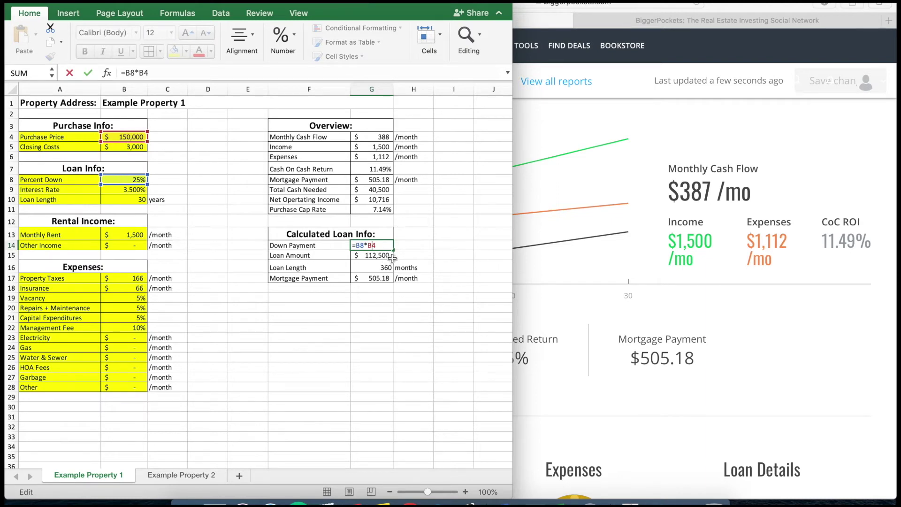
key("Return")
double_click(374, 256)
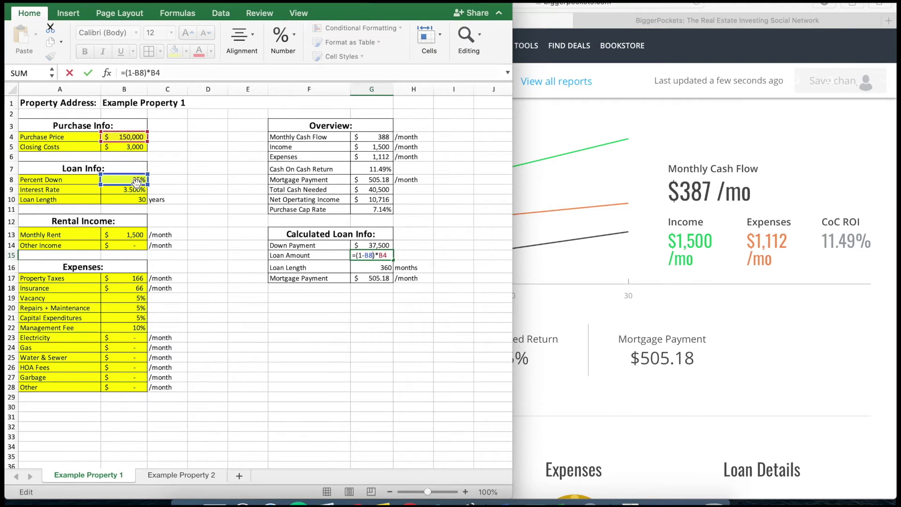
key("Return")
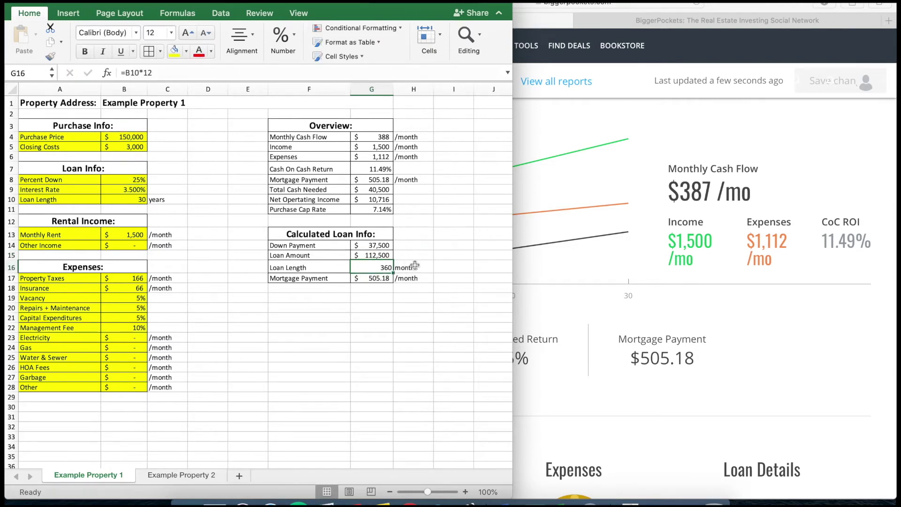
double_click(372, 272)
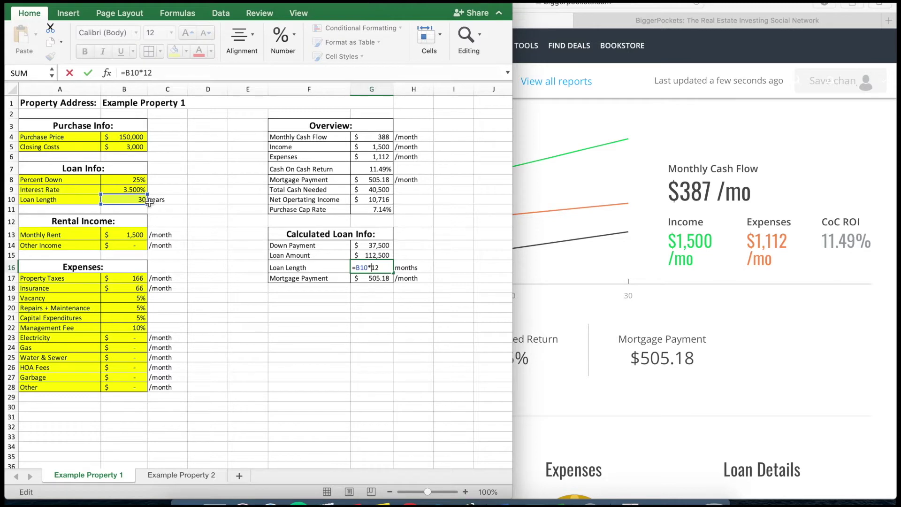
key("Return")
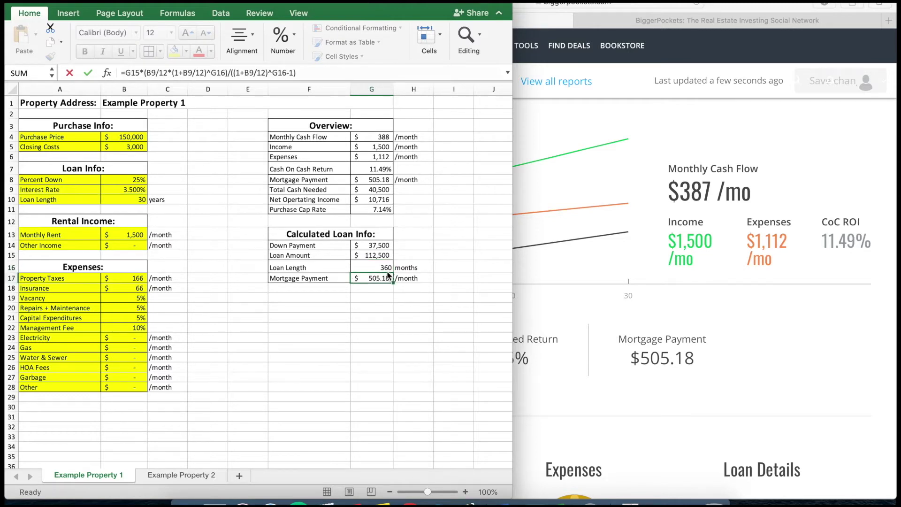
Inspect the calculated Mortgage Payment formula and compare it with the reference equation document and the BiggerPockets report.
double_click(361, 278)
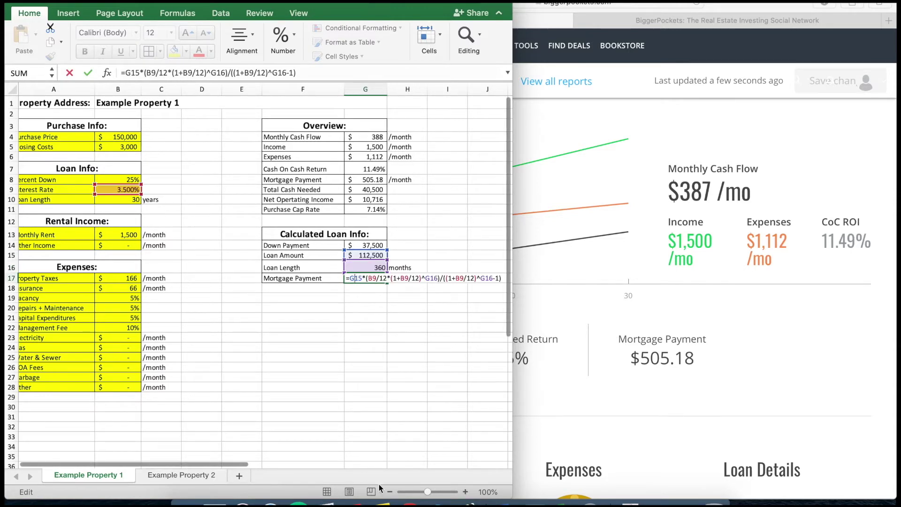
left_click(534, 502)
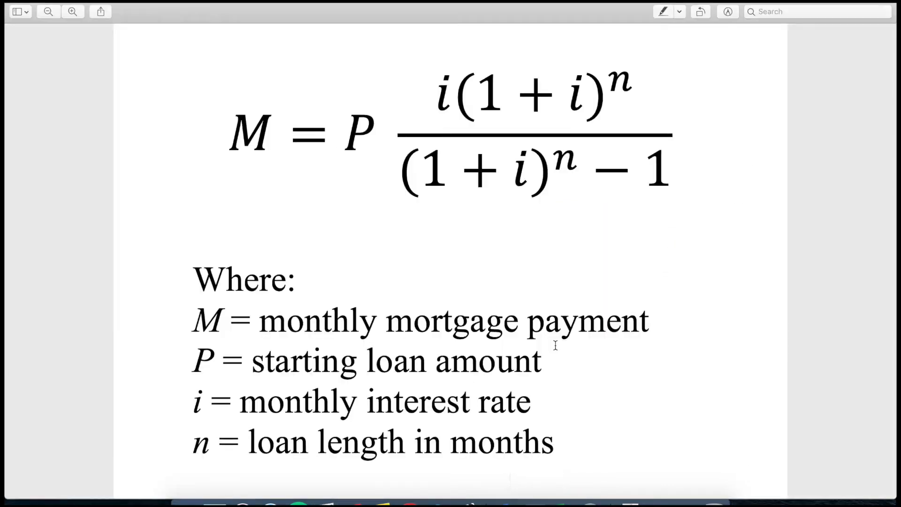
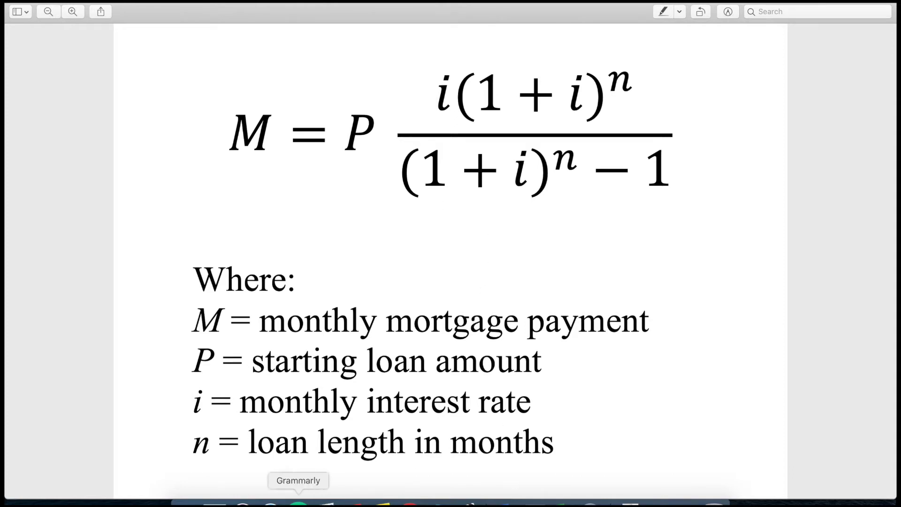
left_click(560, 502)
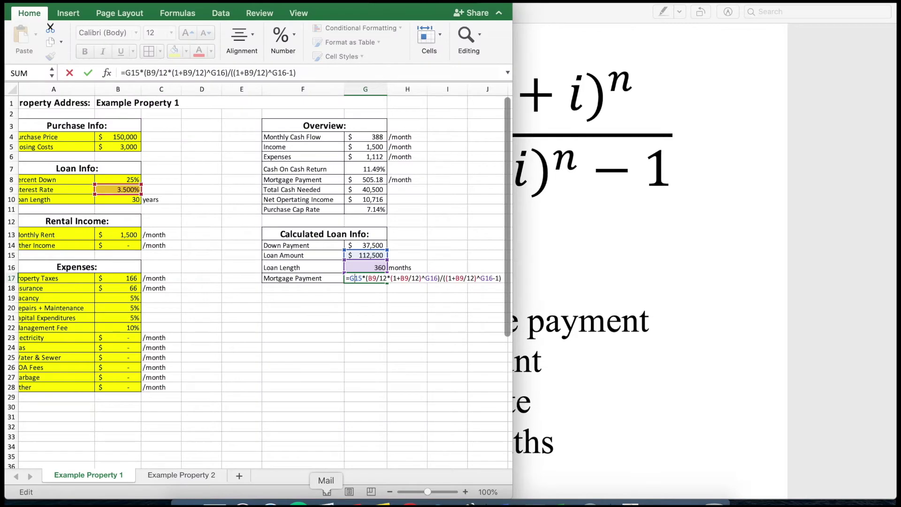
left_click(271, 503)
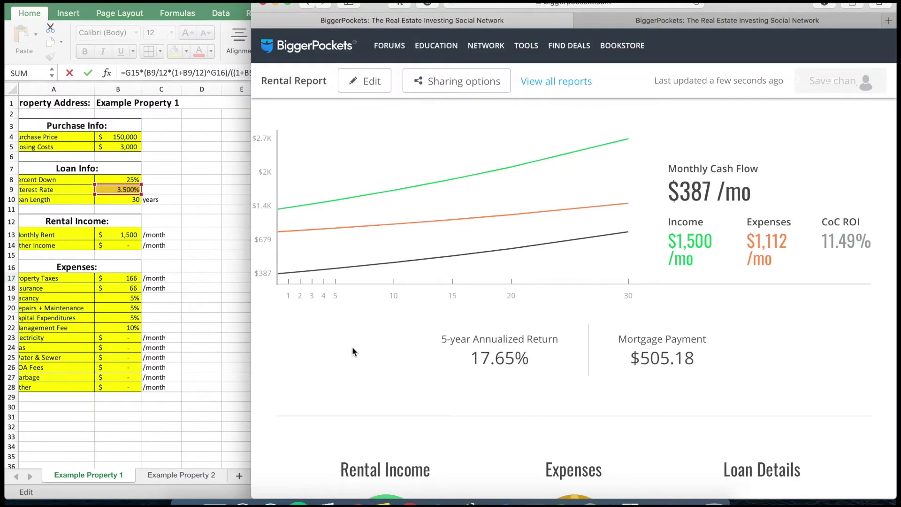
scroll(177, 336, "right", 5)
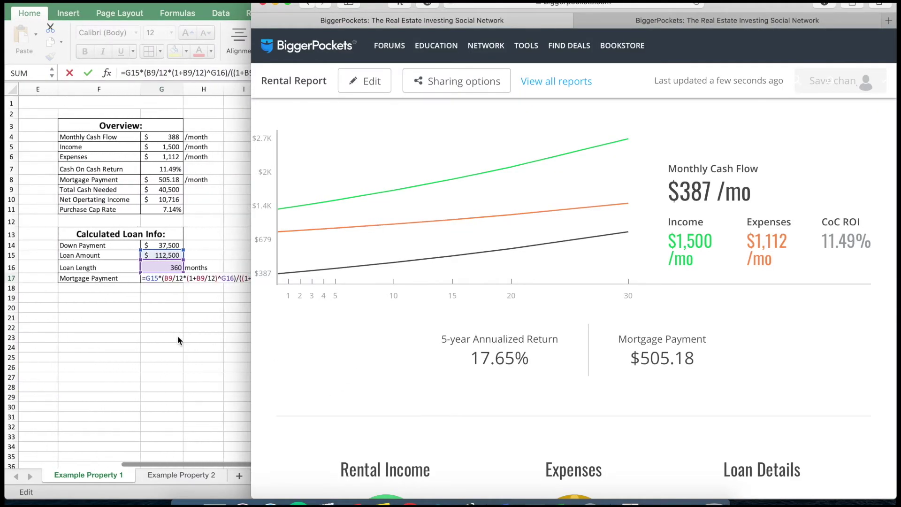
Close the Mortgage Payment formula and inspect the Monthly Cash Flow formula in the Overview table.
left_click(163, 134)
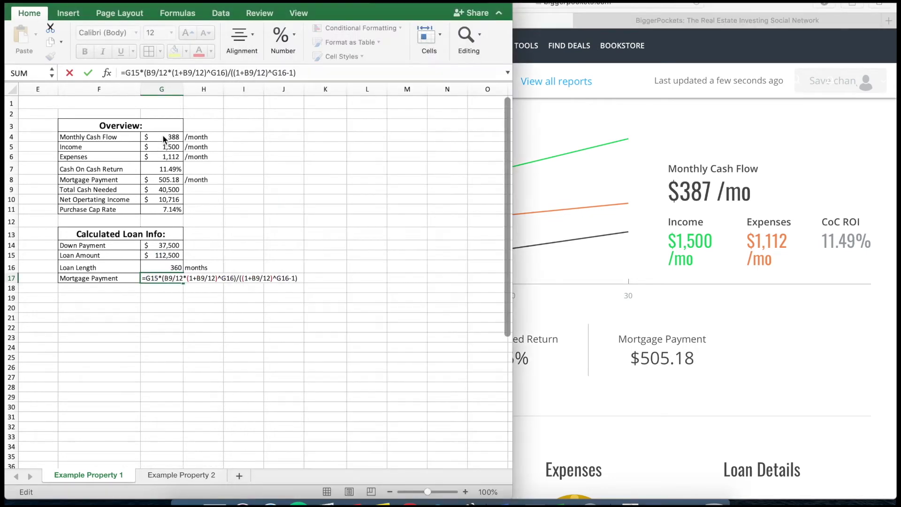
left_click(162, 134)
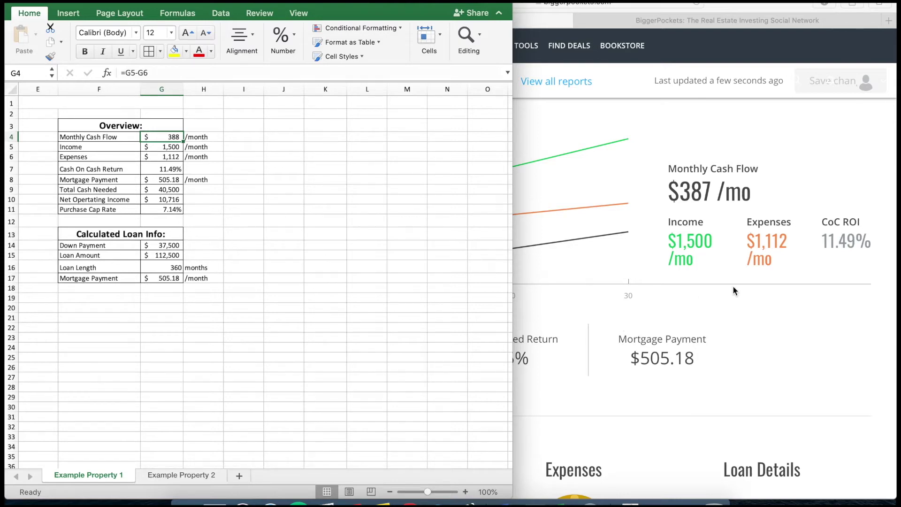
scroll(358, 123, "left", 5)
left_click(372, 147)
left_click(371, 137)
double_click(371, 137)
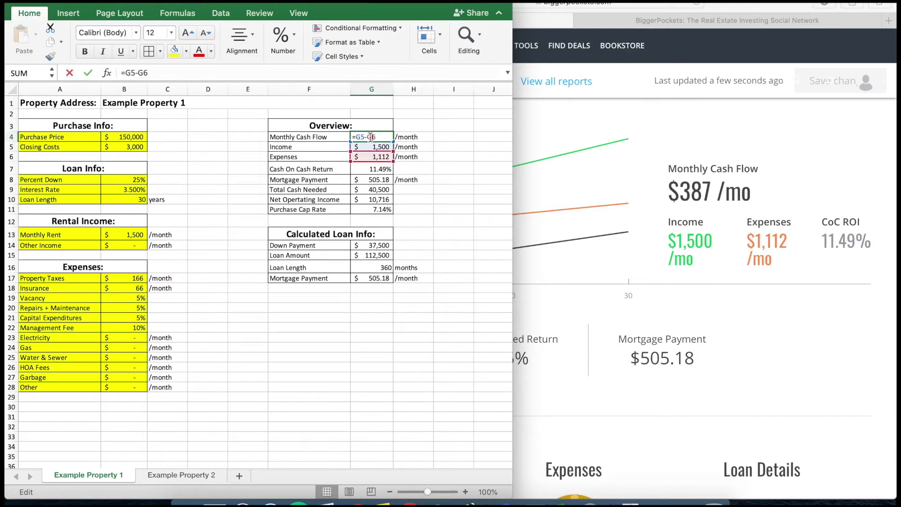
key("Return")
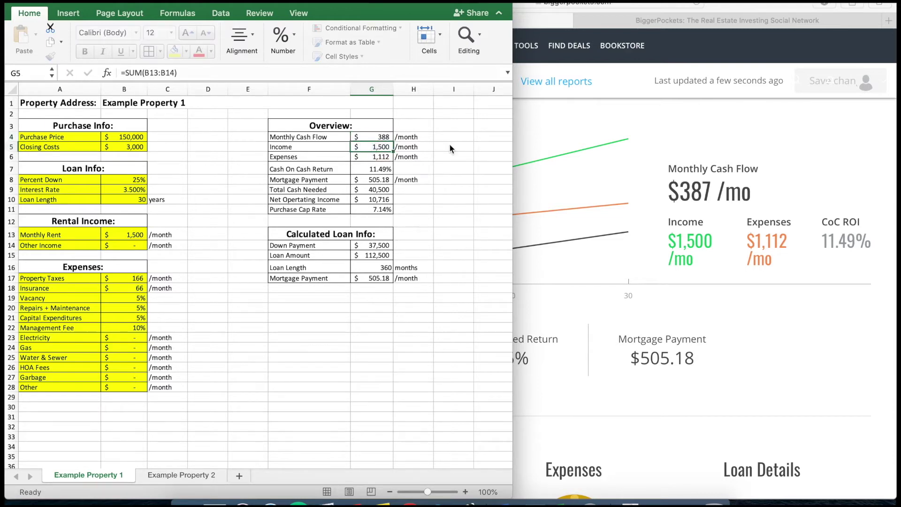
Inspect the Income, Expenses and Cash On Cash Return formulas in the Overview table, tracing the cells they reference.
key("F2")
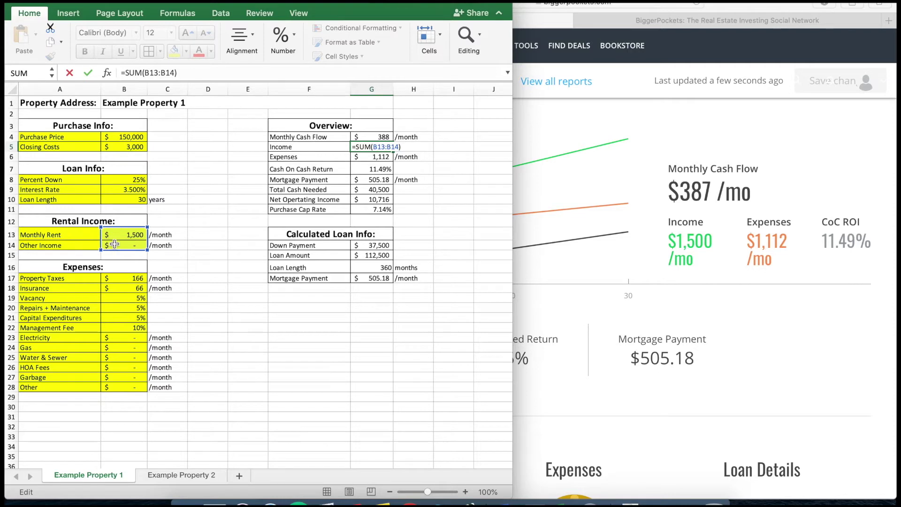
double_click(374, 156)
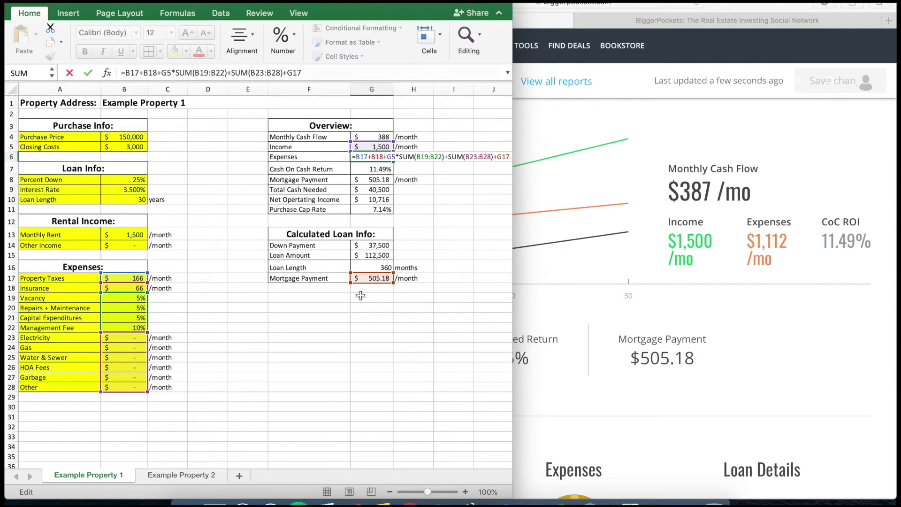
key("Return")
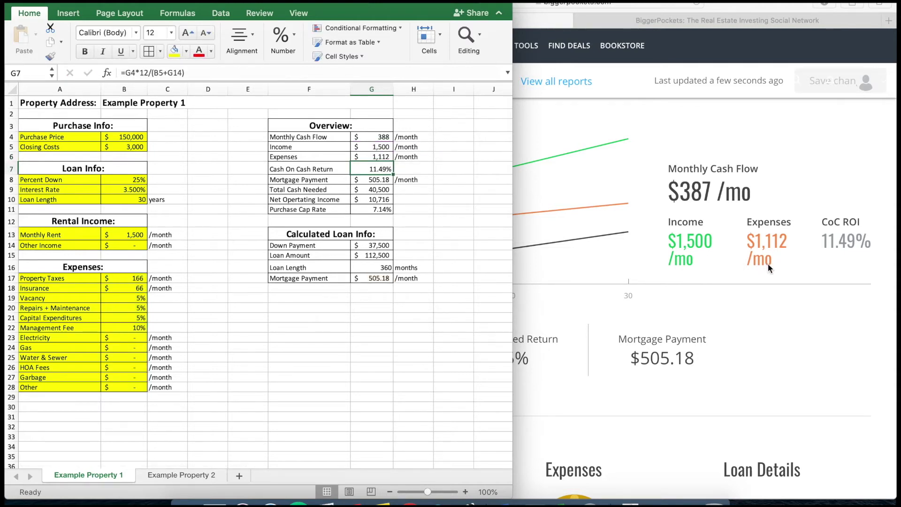
double_click(364, 170)
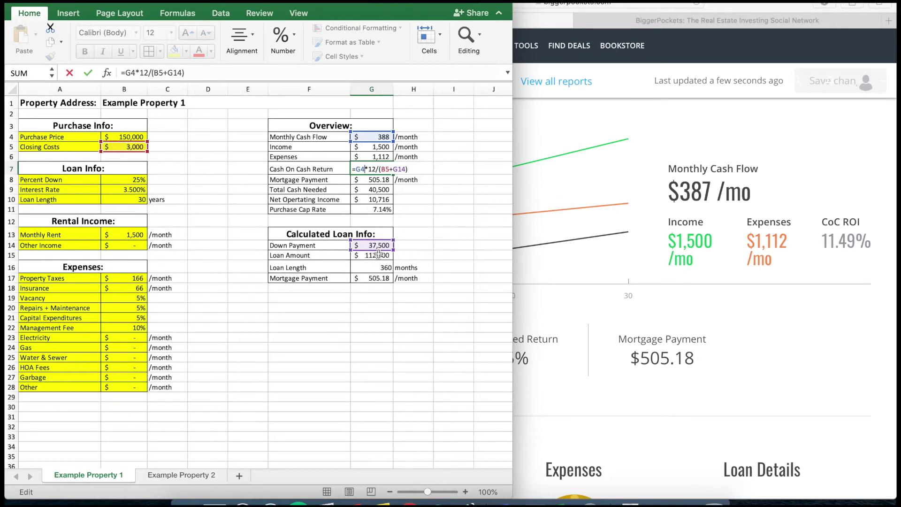
key("Return")
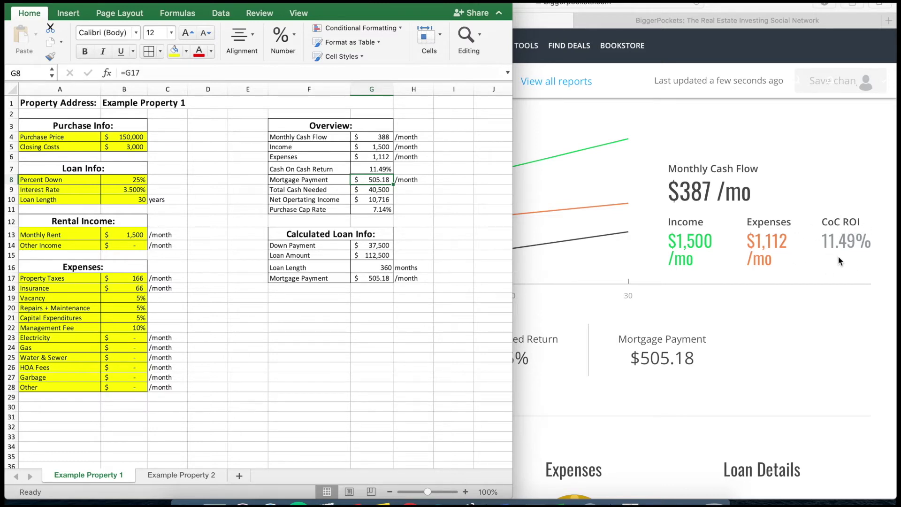
Compare the Mortgage Payment in the Overview table with the one in the BiggerPockets rental report.
scroll(838, 255, "down", 1)
left_click(676, 277)
scroll(662, 305, "down", 3)
scroll(656, 323, "down", 1)
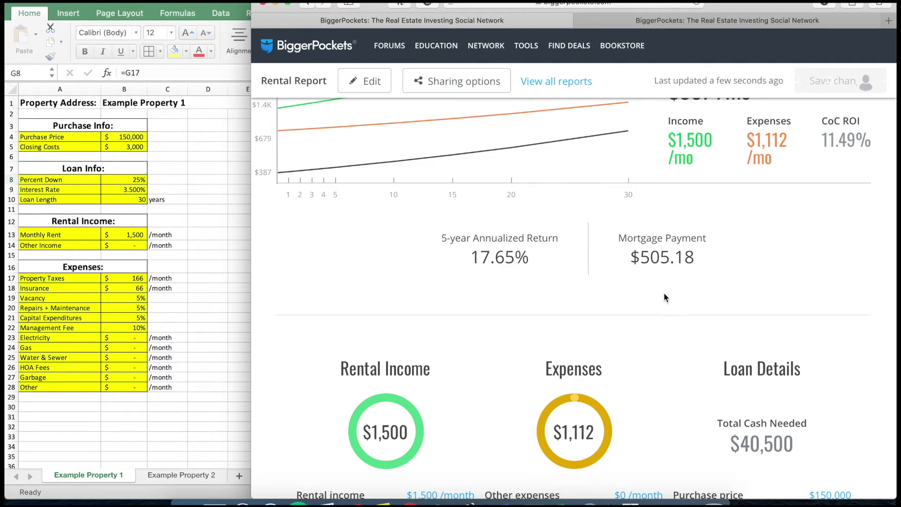
left_click(233, 278)
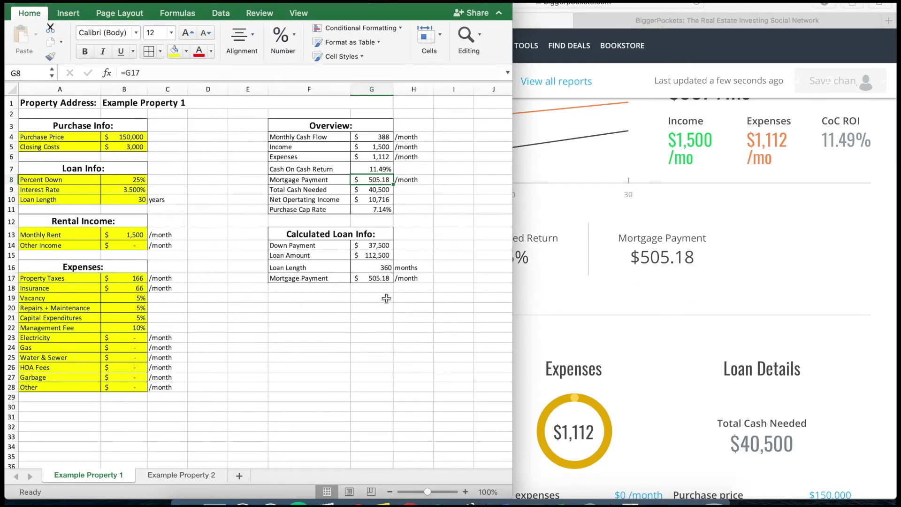
Compare Total Cash Needed with the report's Loan Details and inspect its formula in the Overview table.
left_click(674, 295)
scroll(673, 295, "down", 5)
scroll(673, 295, "up", 2)
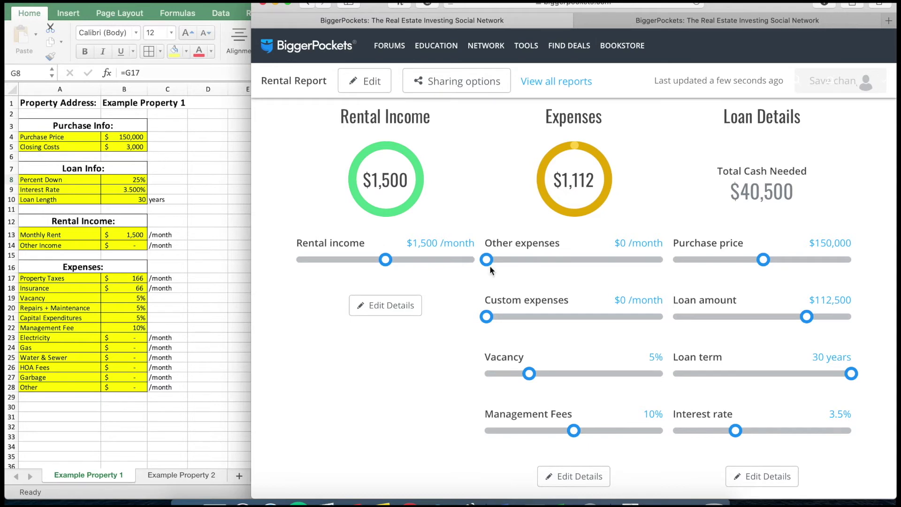
key("super+Tab")
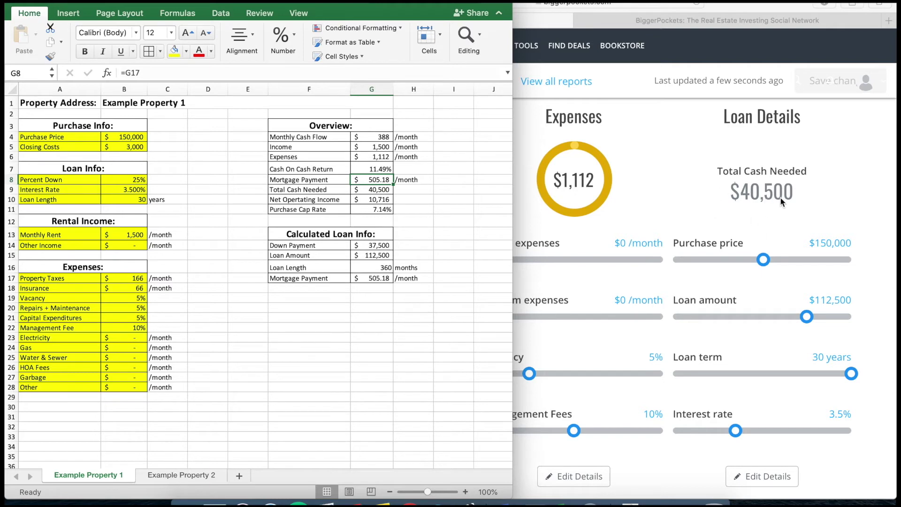
left_click(425, 190)
left_click(367, 192)
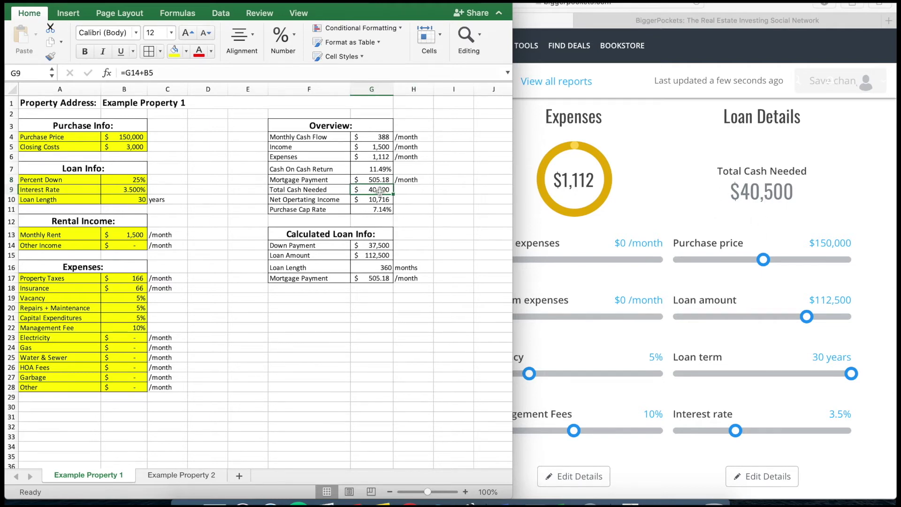
Check the NOI in the report's Returns section and inspect the Net Operating Income formula, tracing its referenced cells.
scroll(640, 233, "down", 3)
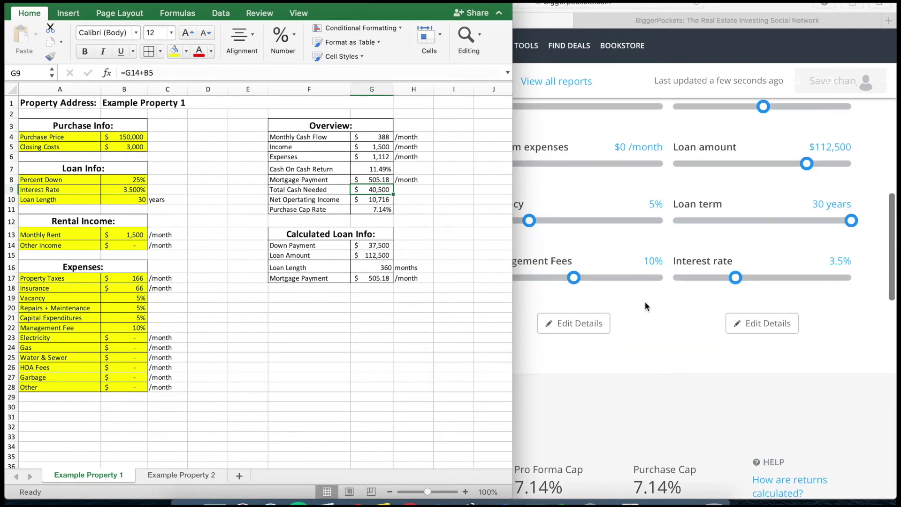
left_click(657, 335)
scroll(658, 335, "down", 6)
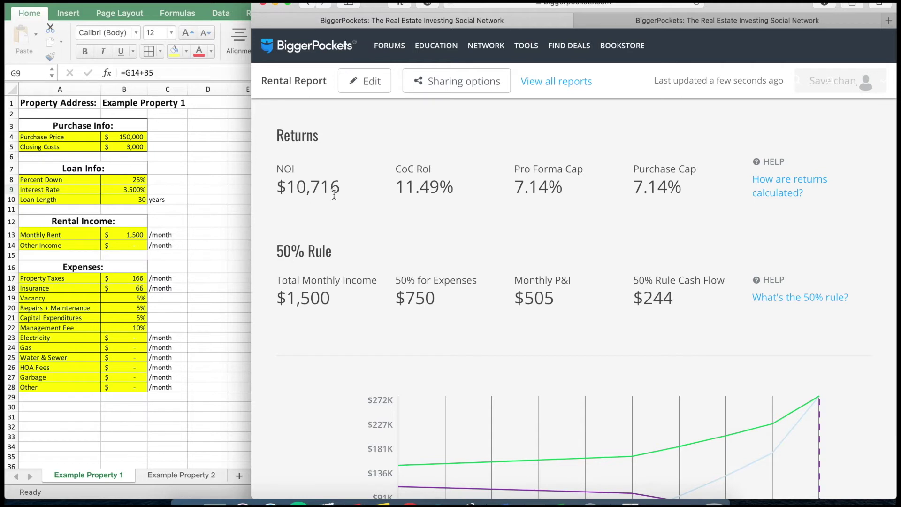
left_click(241, 206)
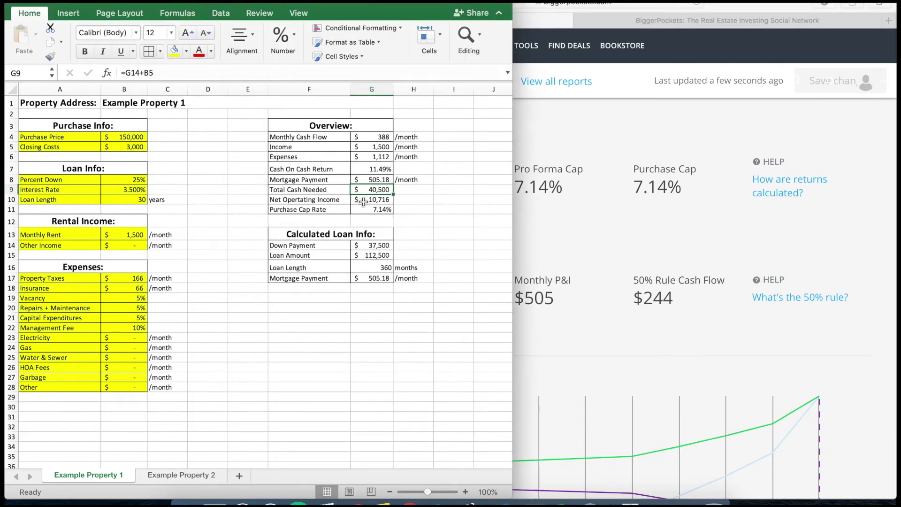
key("Down")
key("Down")
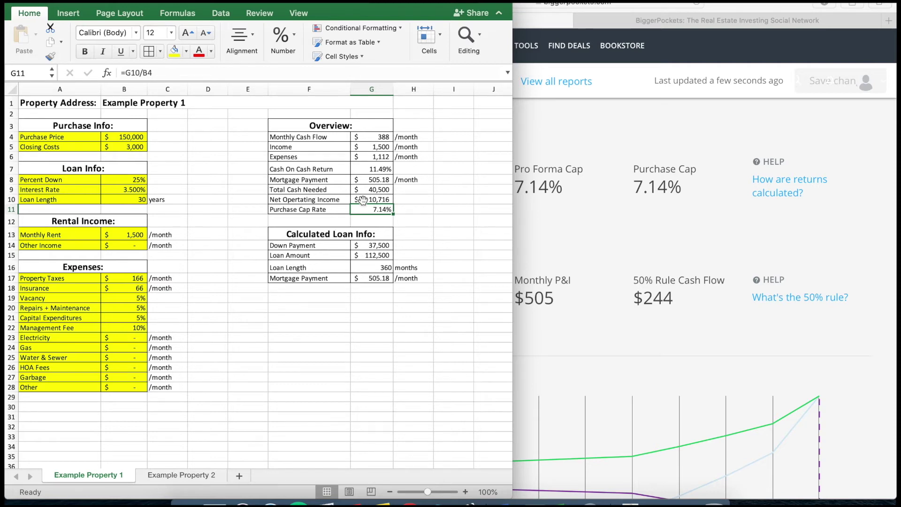
key("Up")
key("Up")
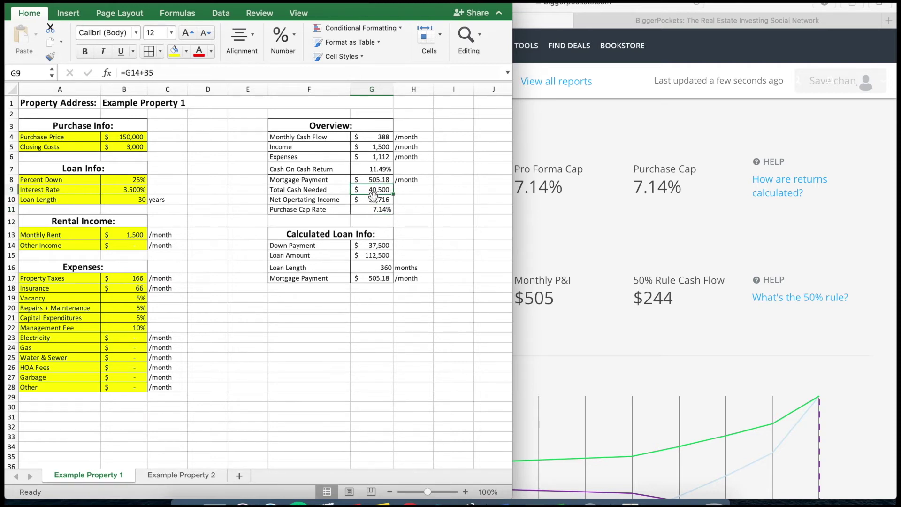
key("Down")
double_click(384, 199)
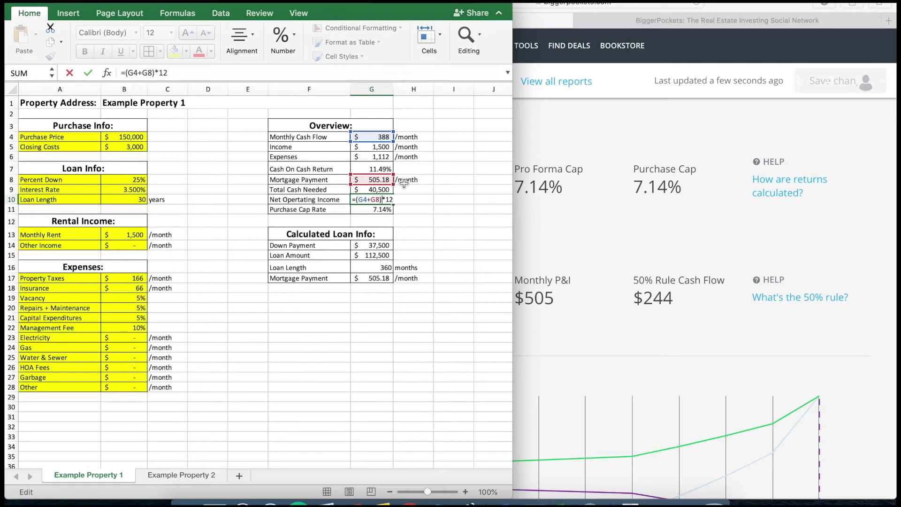
key("Return")
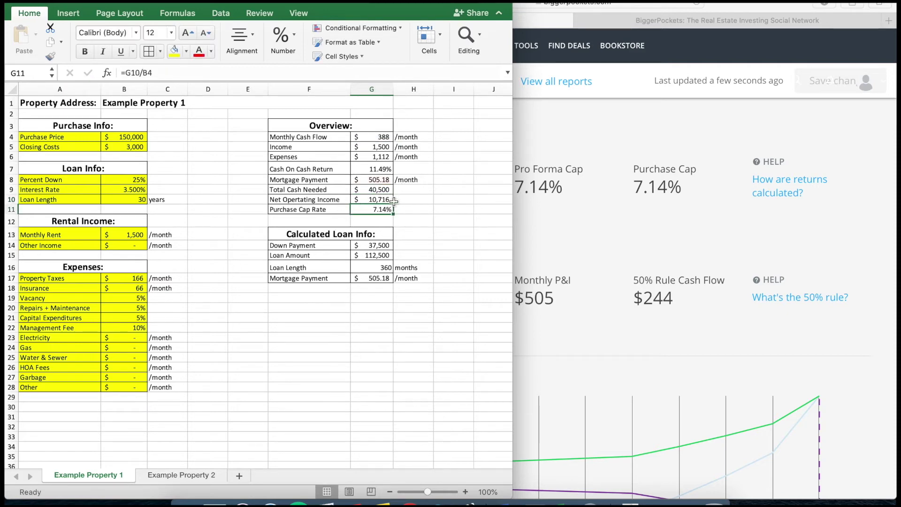
Compare the Overview table's Cash On Cash Return and its formula with the CoC RoI in the report's Returns section.
left_click(541, 233)
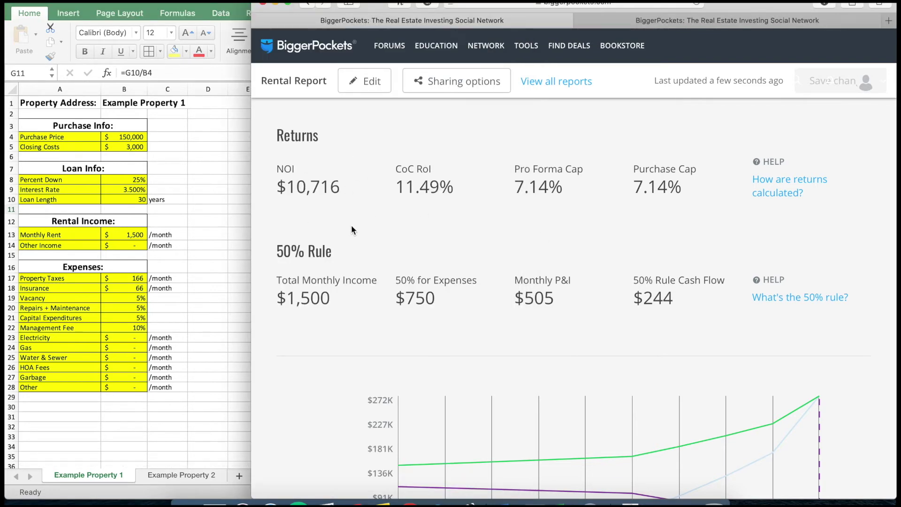
left_click(220, 203)
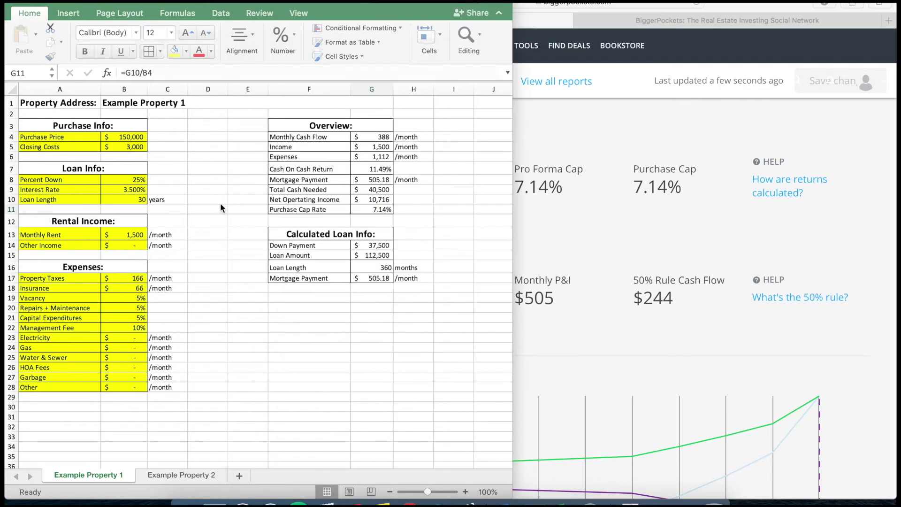
left_click(371, 166)
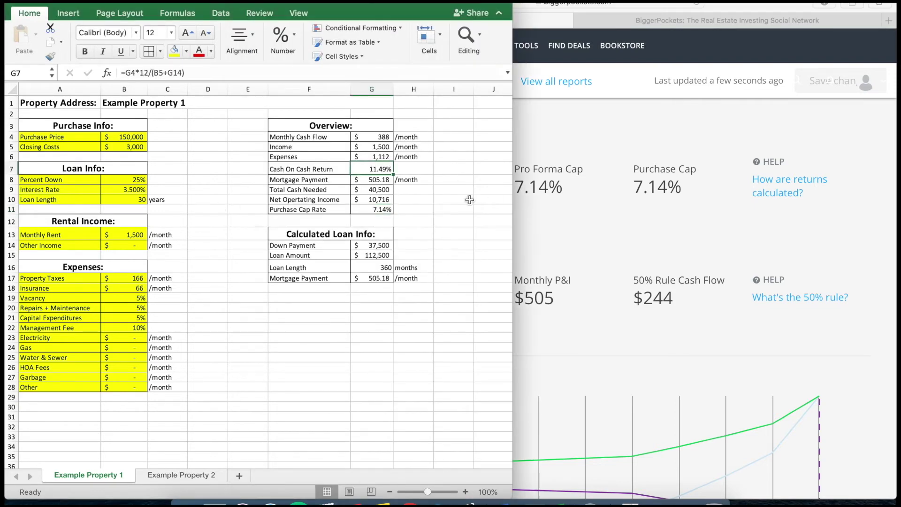
left_click(577, 141)
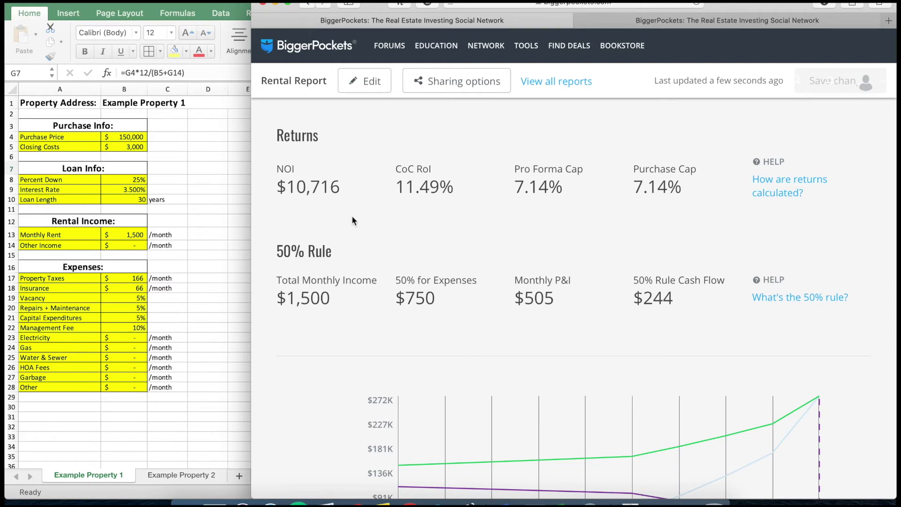
Inspect the Purchase Cap Rate formula in the Overview table, tracing the cells it references, and close it unchanged.
left_click(233, 232)
left_click(372, 209)
type("=")
left_click(379, 199)
type("/B4")
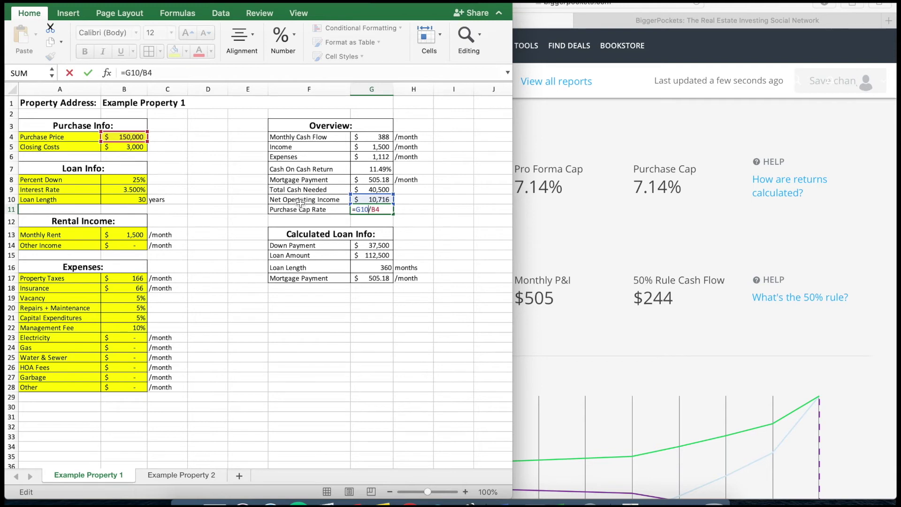
key("Return")
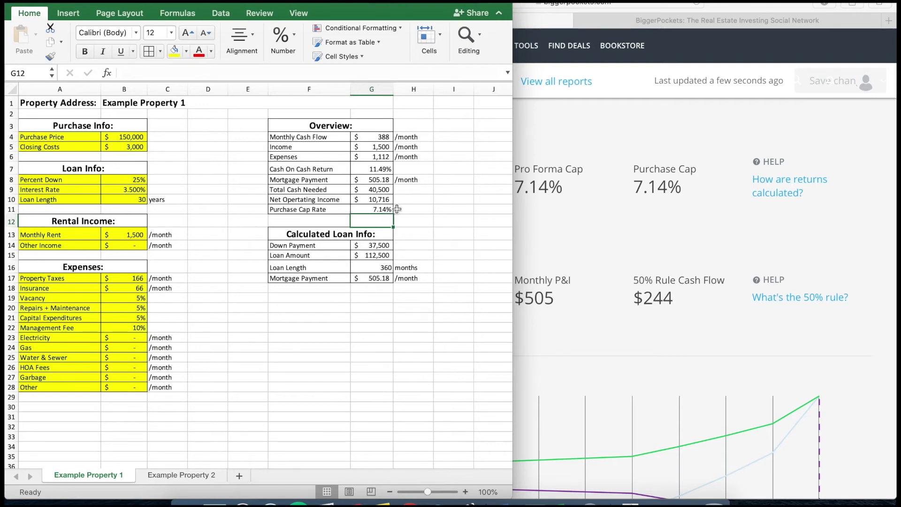
Review the 50% Rule figures in the BiggerPockets report against its Monthly Cash Flow.
left_click(613, 222)
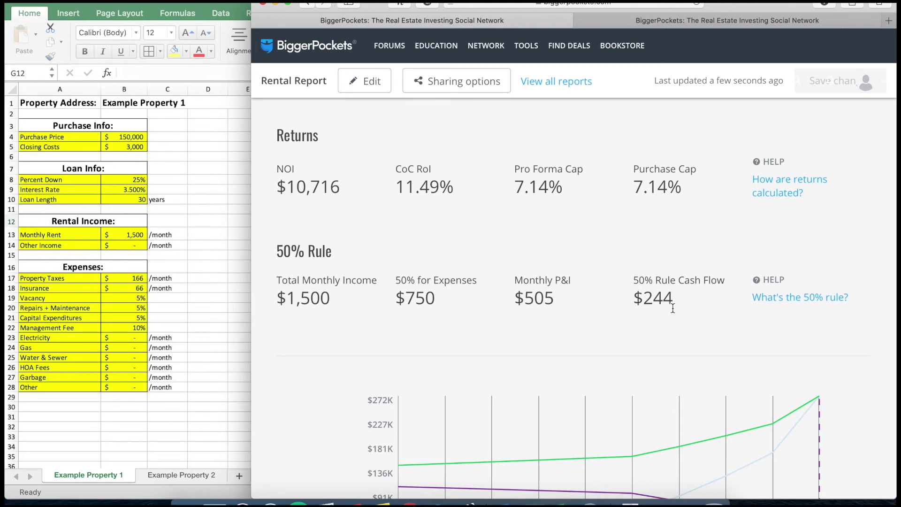
scroll(673, 308, "up", 15)
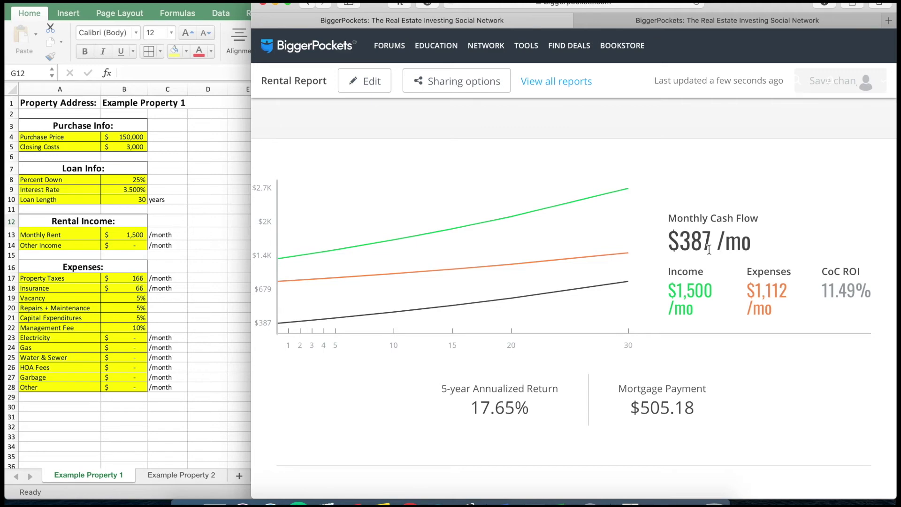
scroll(708, 249, "down", 15)
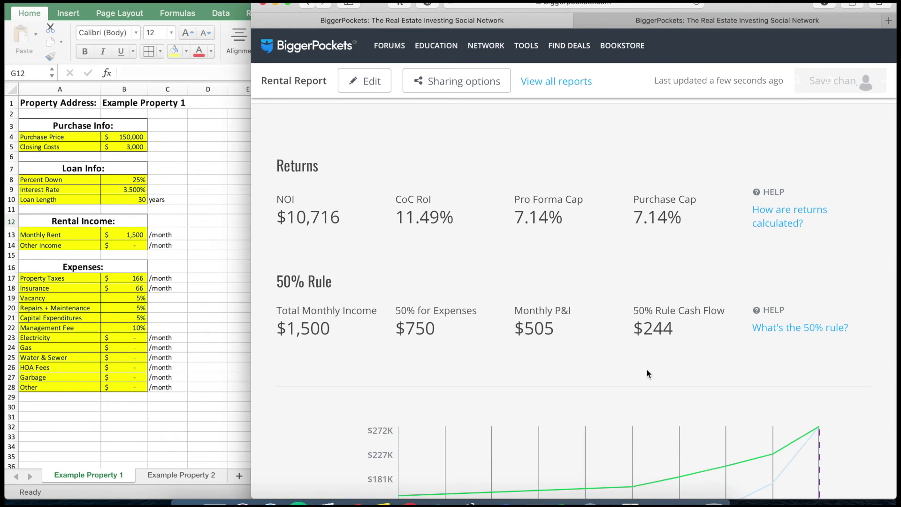
Open the Example Property 2 sheet in Excel and switch to that property's BiggerPockets rental calculator form.
left_click(232, 363)
left_click(174, 474)
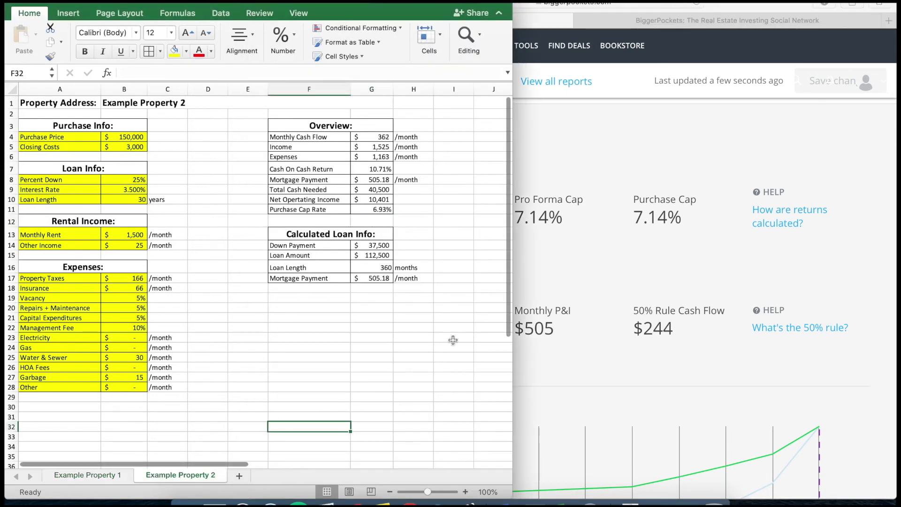
left_click(605, 277)
left_click(685, 21)
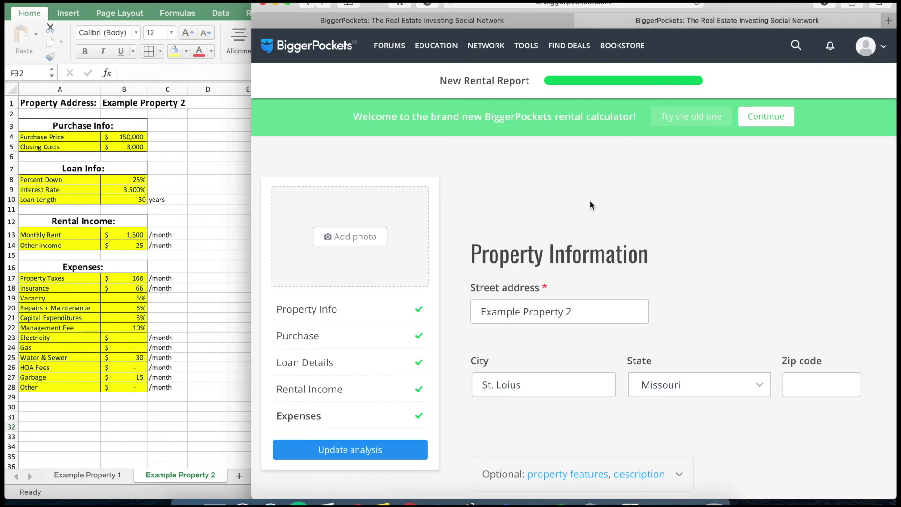
Correct the city in the Property Information section to St. Louis.
left_click(518, 386)
key("BackSpace")
key("BackSpace")
type("ui")
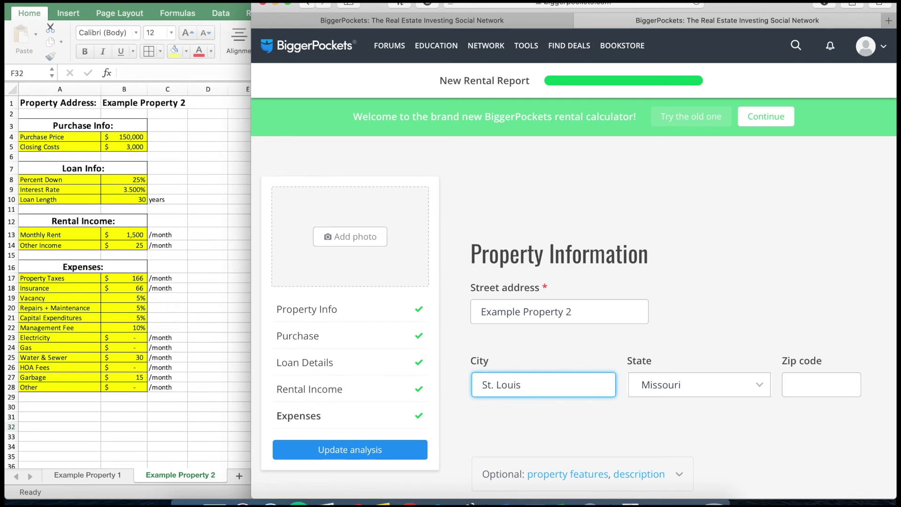
Check the calculator's purchase, loan, rental income and expense entries against the Example Property 2 inputs in the spreadsheet.
scroll(547, 428, "down", 7)
scroll(547, 413, "down", 2)
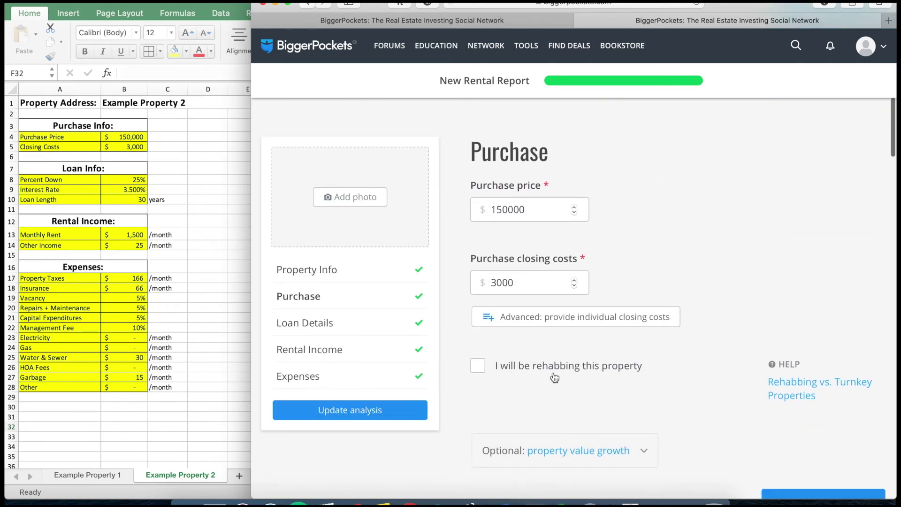
scroll(550, 329, "down", 5)
scroll(550, 330, "down", 8)
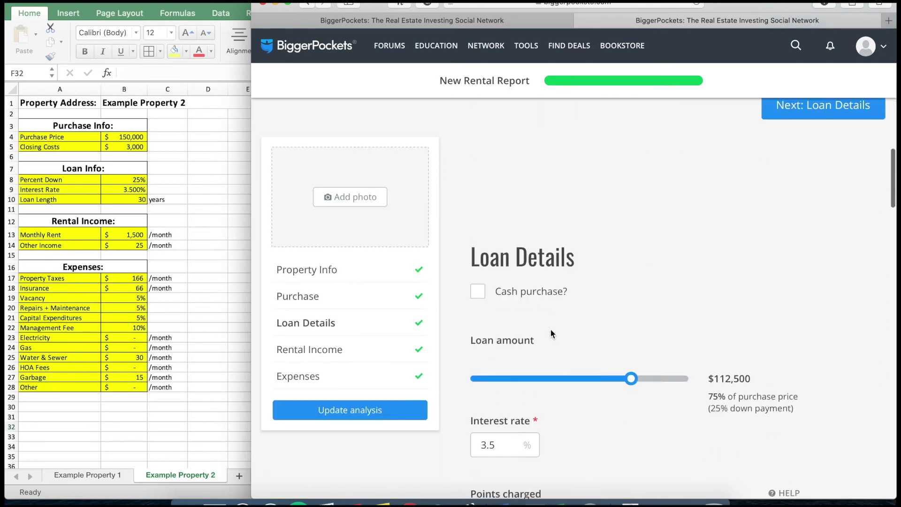
scroll(581, 327, "down", 12)
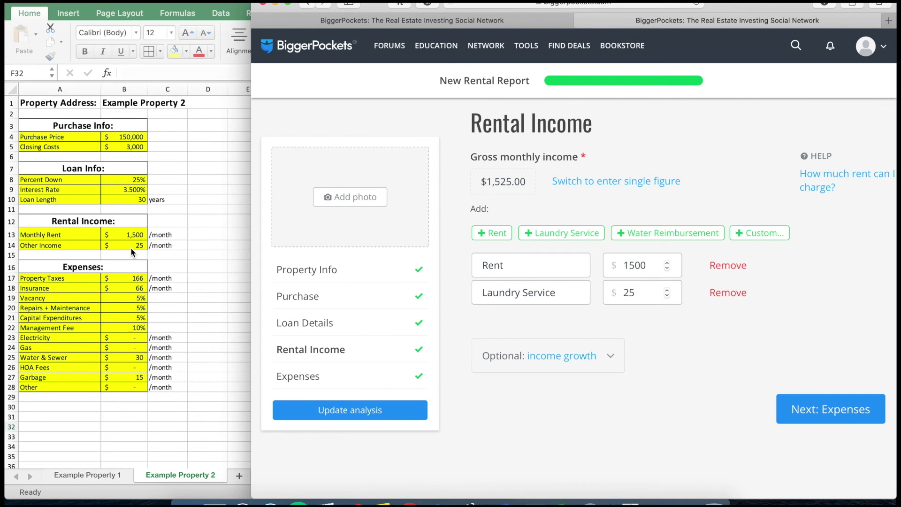
scroll(578, 330, "down", 10)
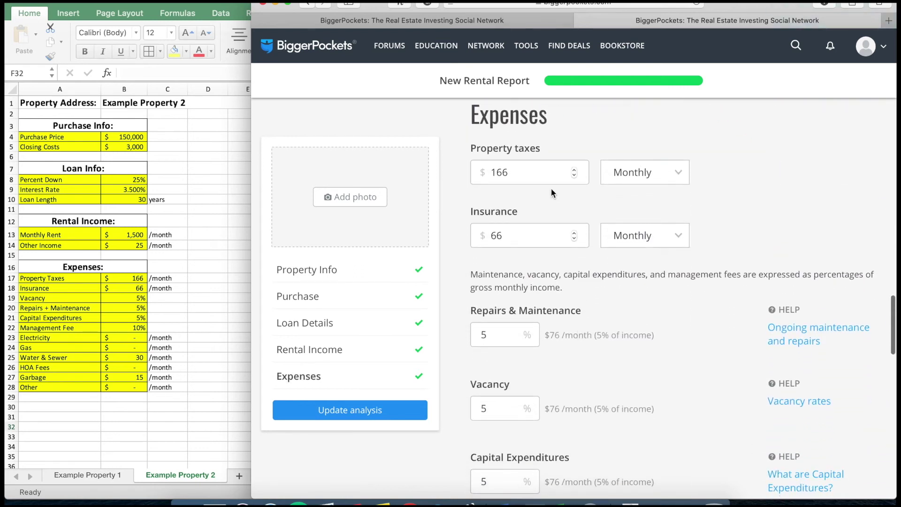
scroll(556, 317, "down", 3)
scroll(556, 317, "down", 15)
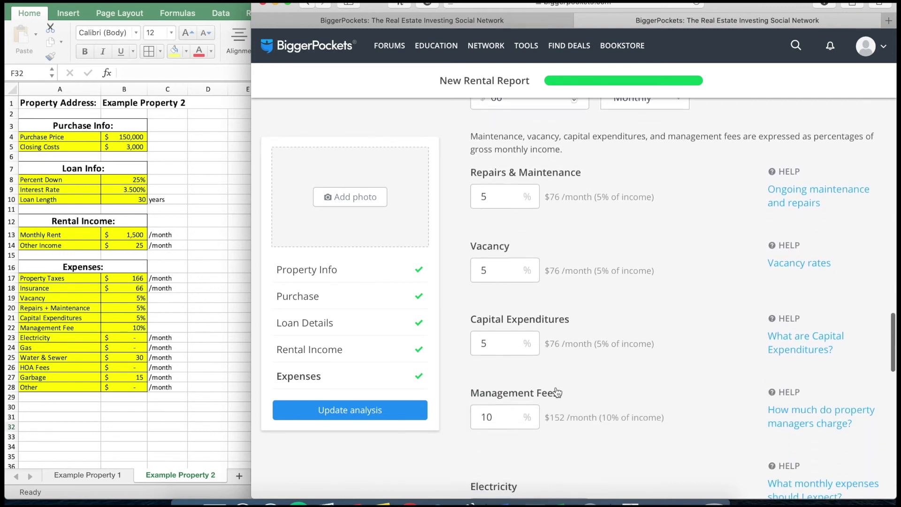
scroll(557, 392, "down", 4)
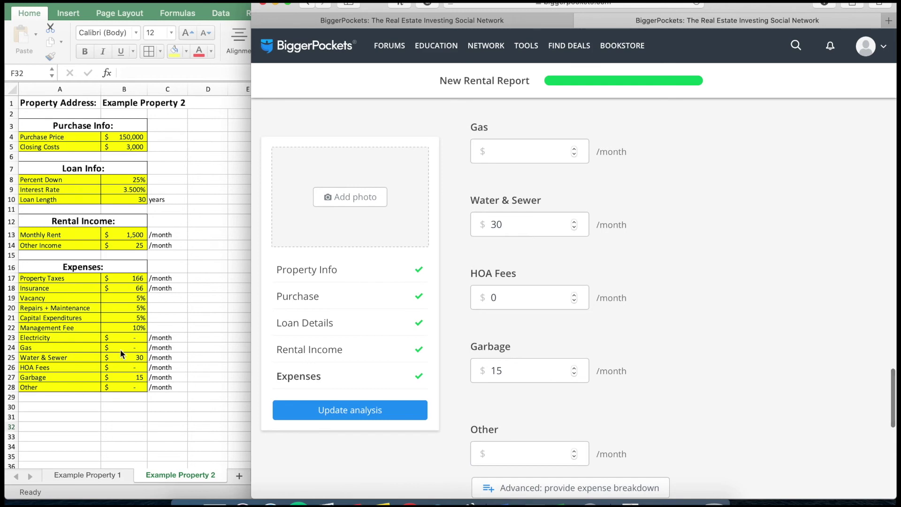
scroll(536, 352, "down", 10)
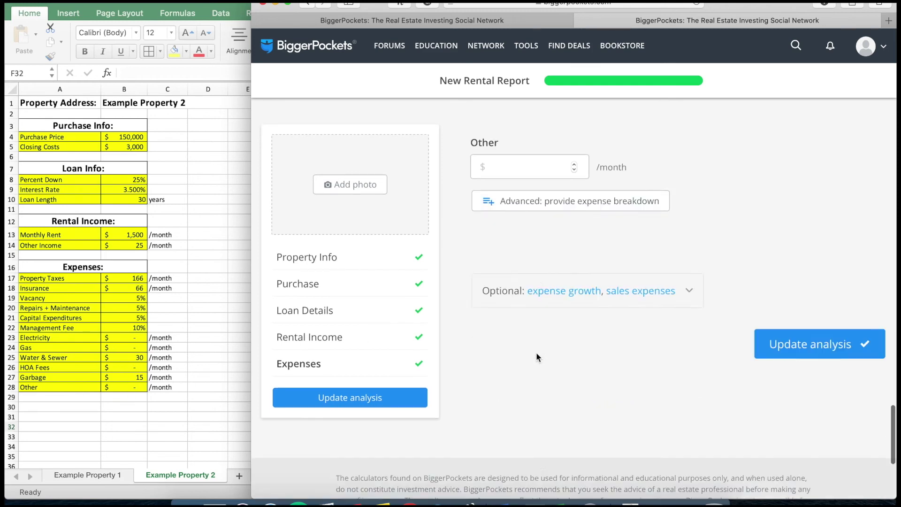
Update the rental analysis and compare its cash flow, income, expenses and CoC ROI with the Example Property 2 Overview table.
left_click(797, 209)
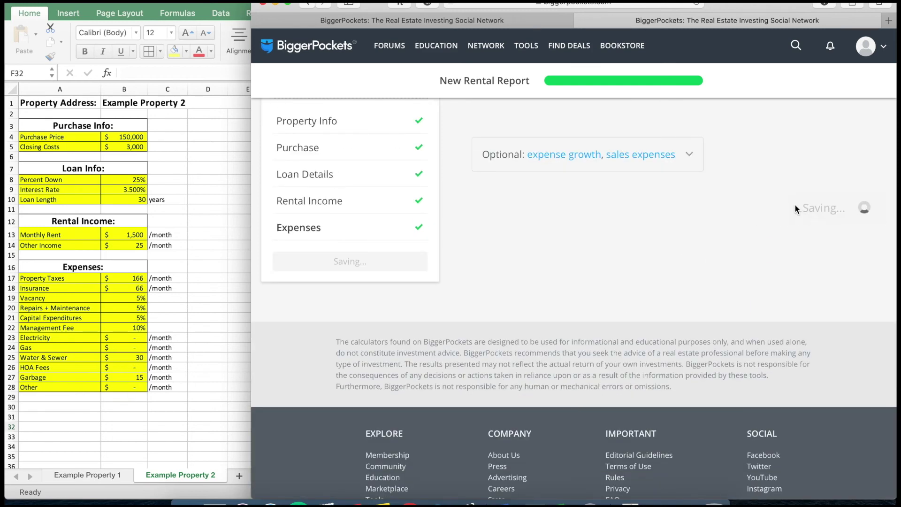
scroll(668, 280, "down", 2)
scroll(203, 297, "right", 5)
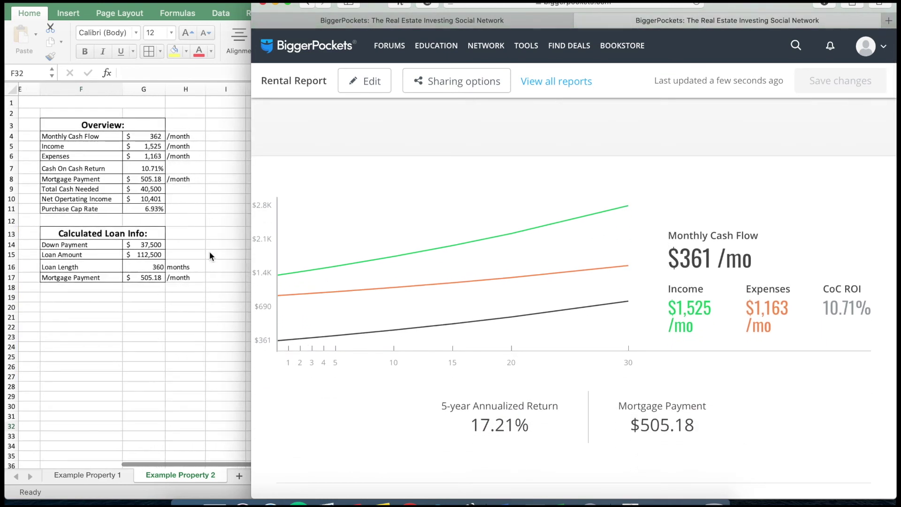
left_click(153, 145)
left_click(153, 144)
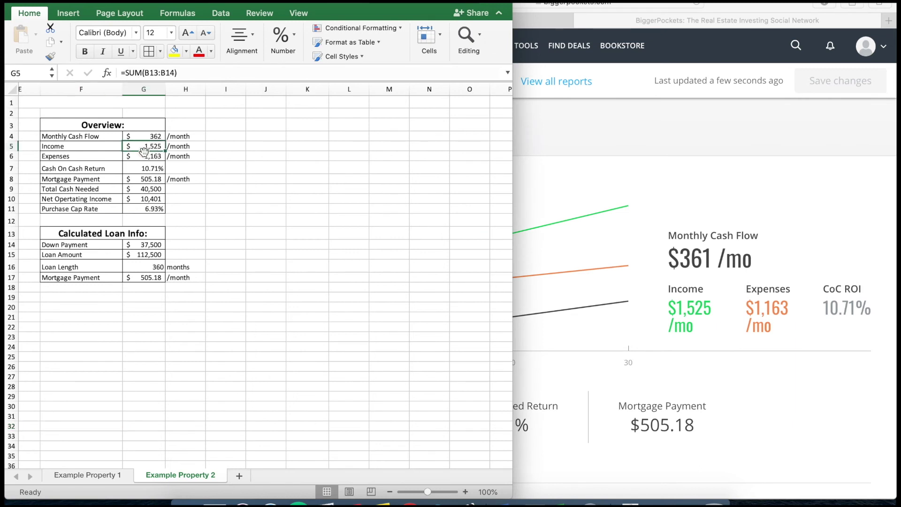
left_click(599, 242)
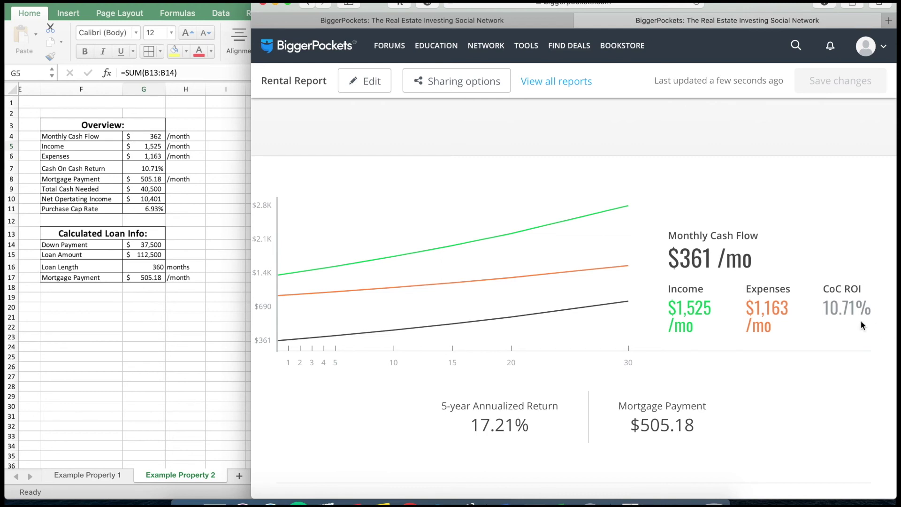
Compare the rental report's mortgage payment, total cash needed, NOI, CoC ROI and purchase cap with the spreadsheet's Overview table.
scroll(708, 413, "down", 2)
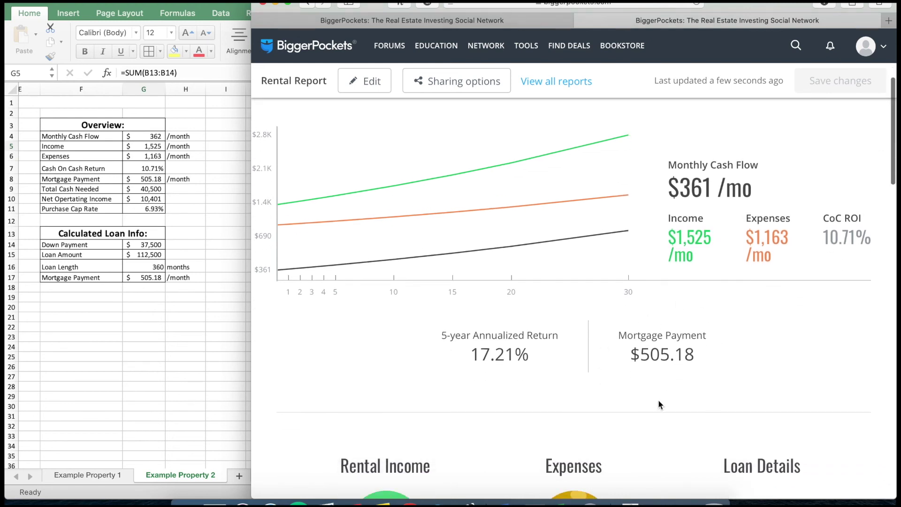
scroll(658, 399, "down", 5)
scroll(658, 399, "down", 2)
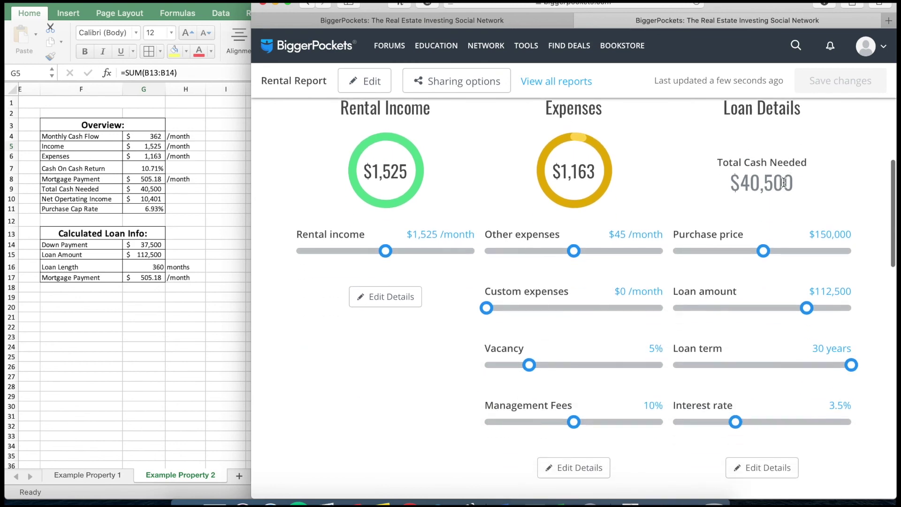
scroll(703, 268, "down", 1)
scroll(702, 267, "down", 9)
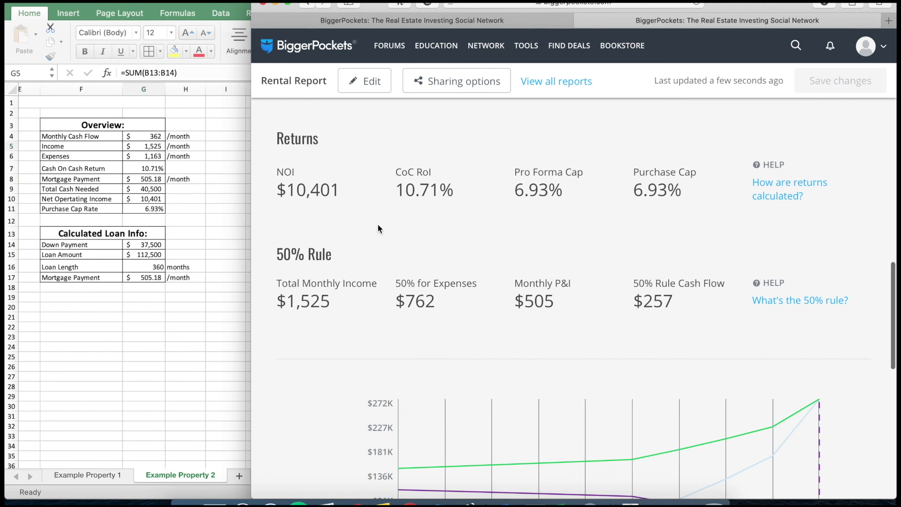
Examine the report's 50% Rule figures and the 30-year projection chart and table of property value, equity and loan balance.
scroll(378, 223, "down", 5)
scroll(347, 320, "up", 2)
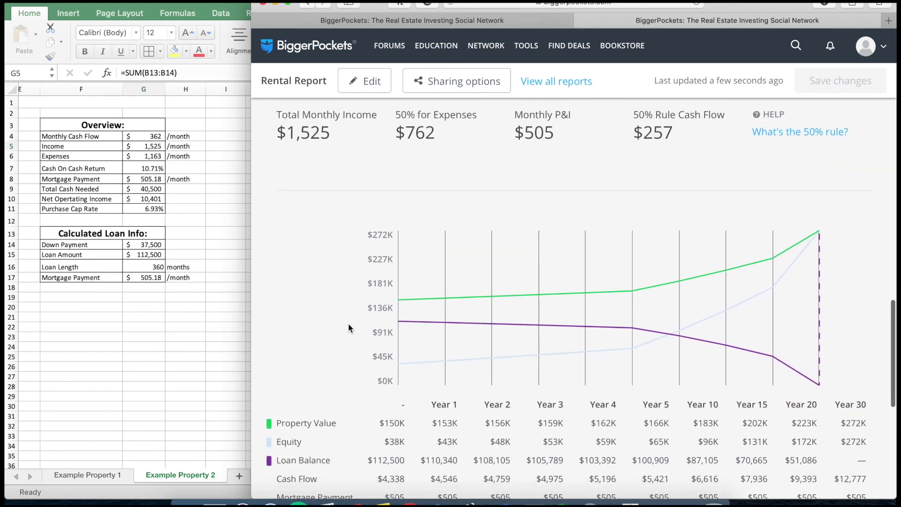
scroll(348, 323, "down", 2)
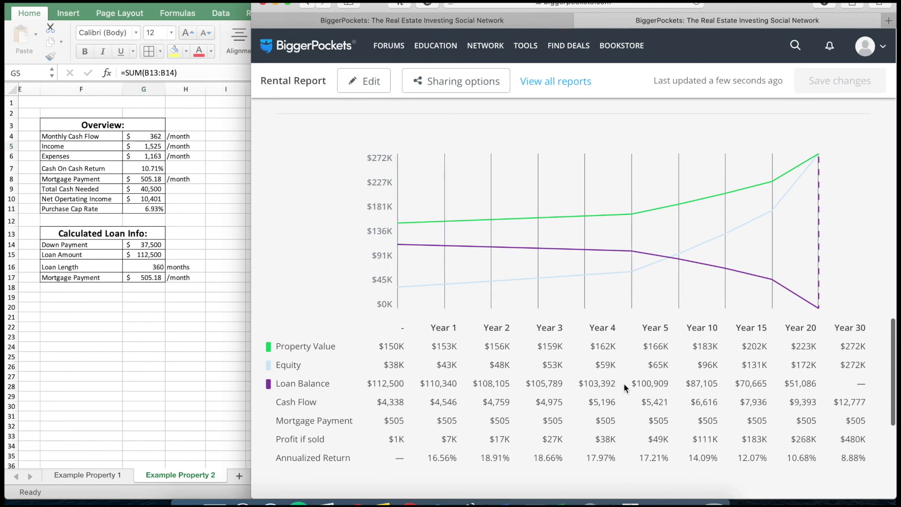
scroll(624, 383, "down", 1)
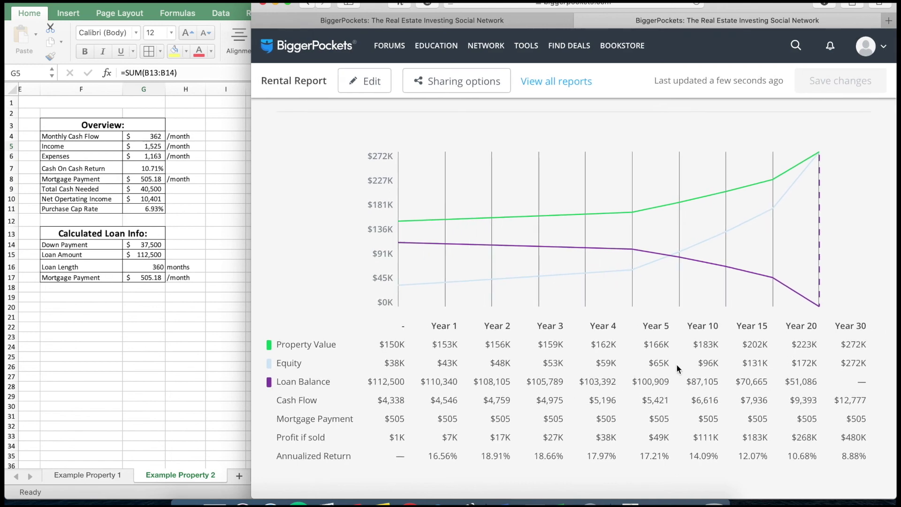
Reopen the rental report for editing to review its purchase, loan, income and expense entries, and return to the Example Property 2 sheet in Excel.
scroll(677, 365, "up", 15)
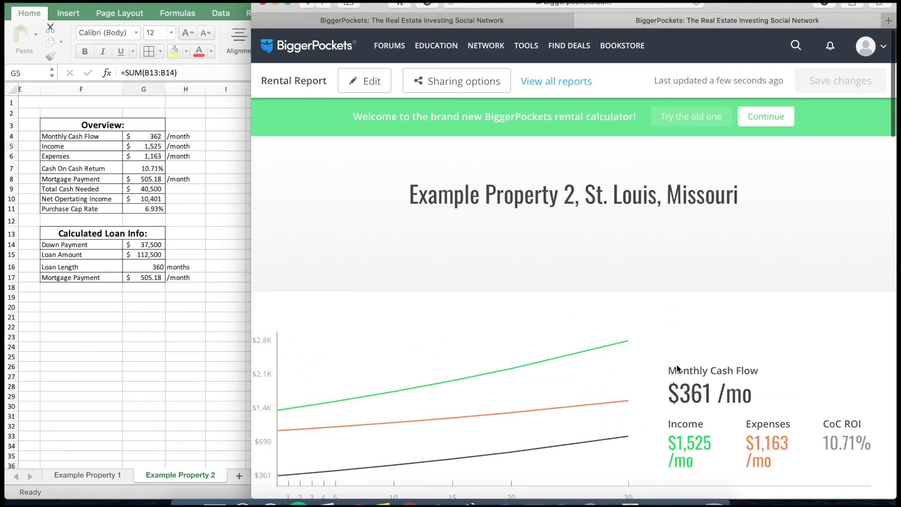
left_click(362, 82)
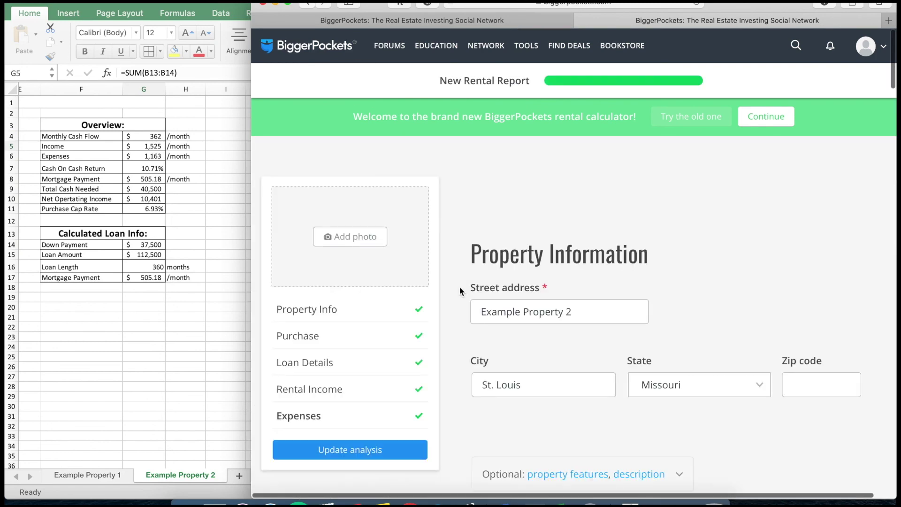
scroll(459, 287, "down", 12)
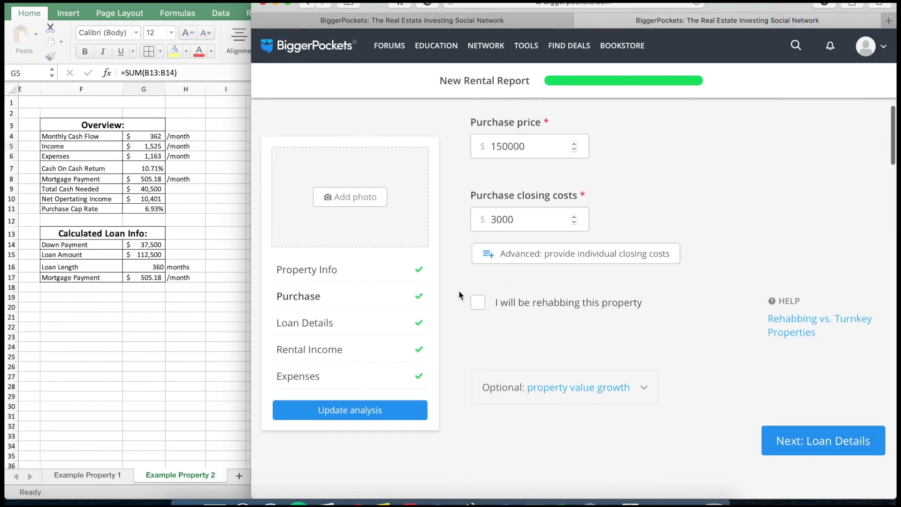
scroll(561, 356, "down", 10)
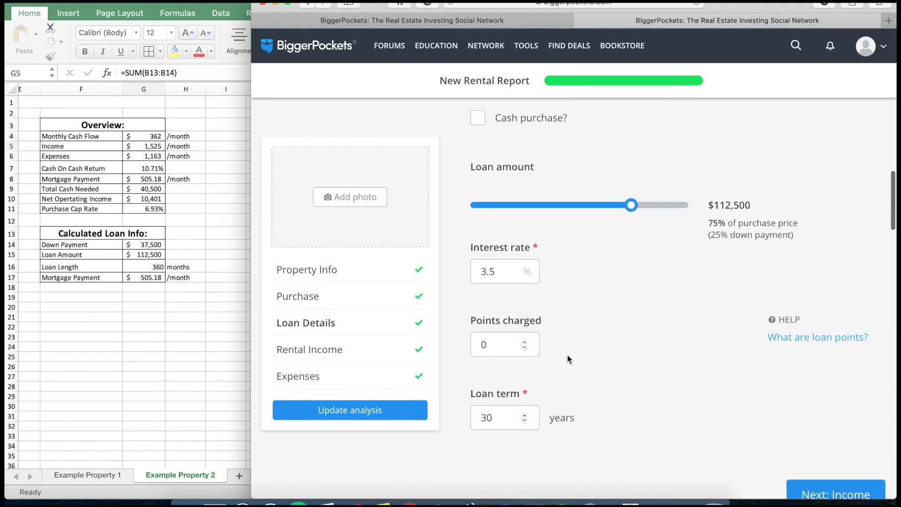
scroll(565, 357, "down", 8)
scroll(569, 358, "down", 3)
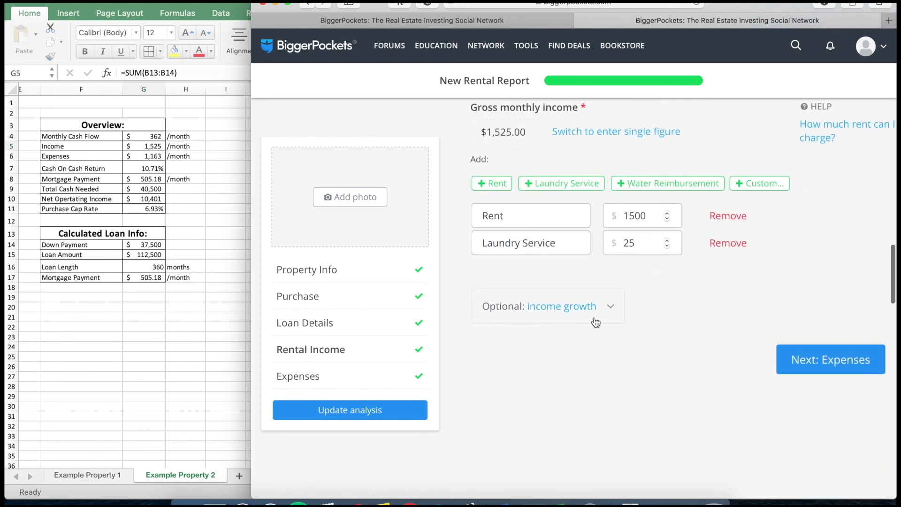
scroll(558, 383, "down", 15)
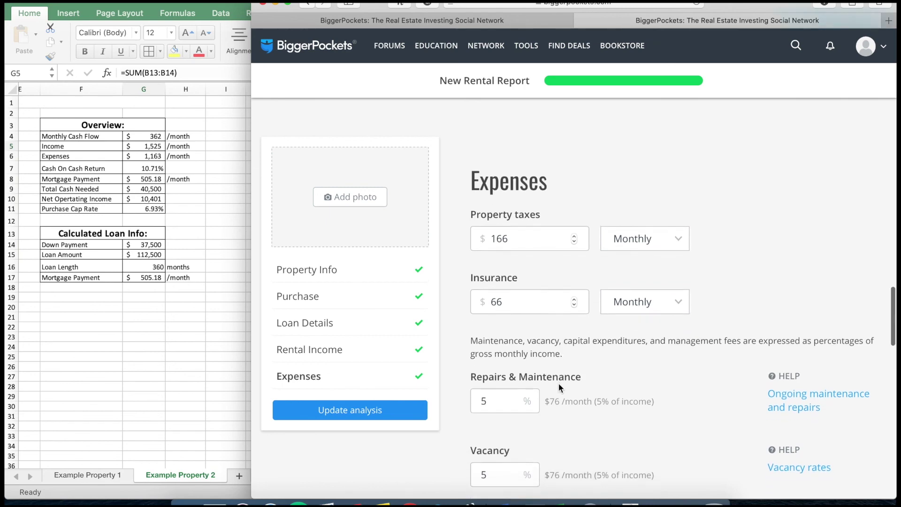
scroll(558, 383, "down", 10)
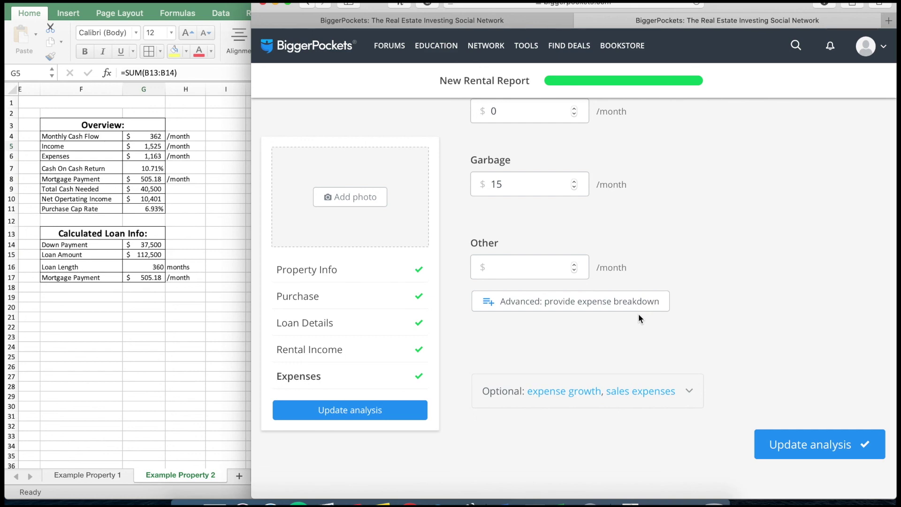
left_click(176, 368)
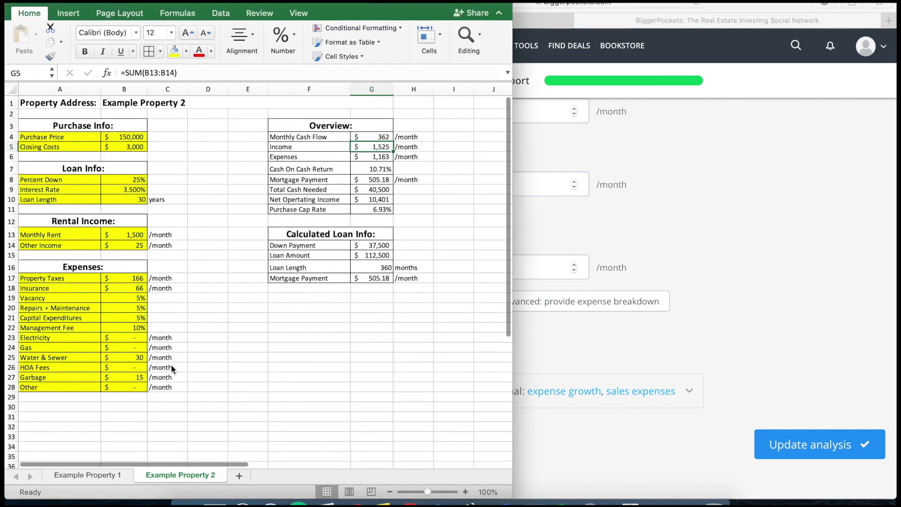